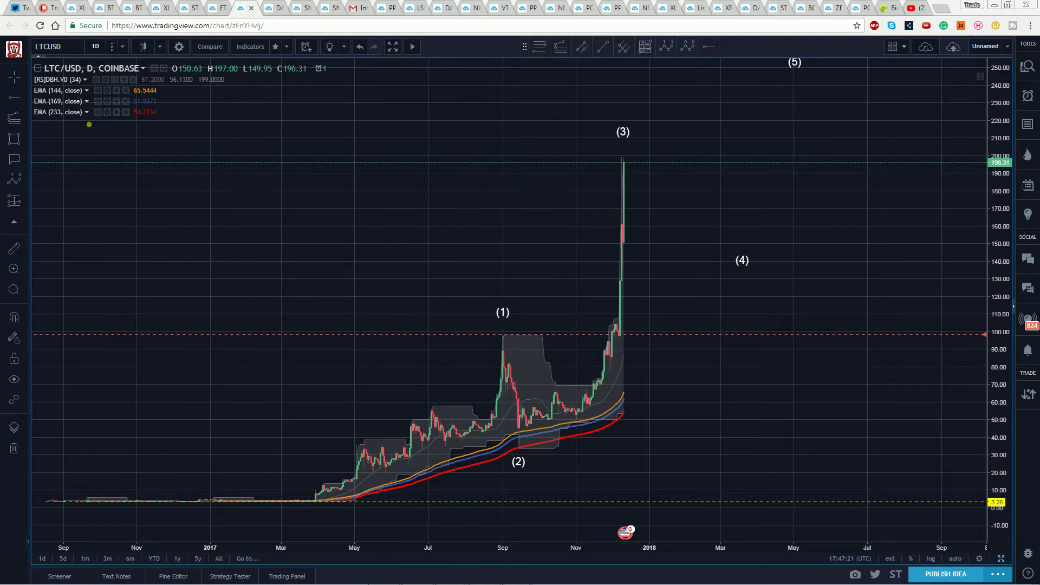
Step: Pan and zoom the chart across the 2016–2017 history, bringing 2018 and label (4) into view
drag(341, 226, 375, 228)
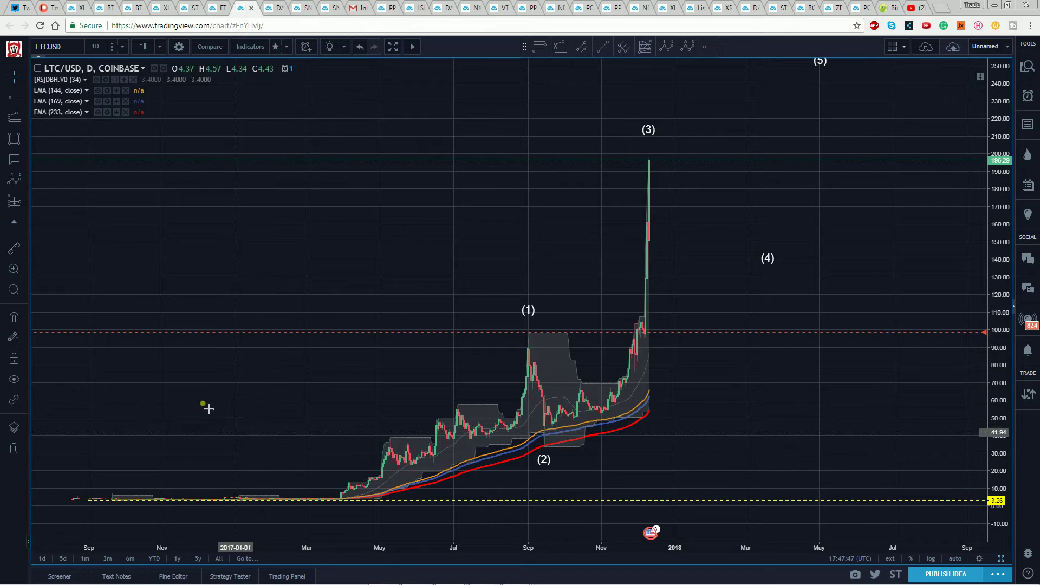
drag(179, 423, 583, 376)
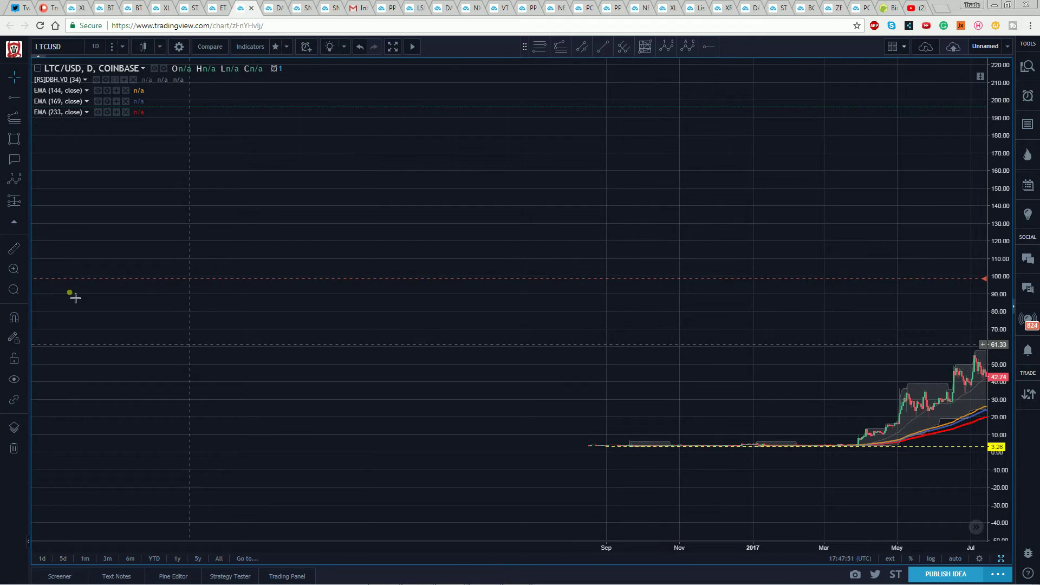
click(14, 269)
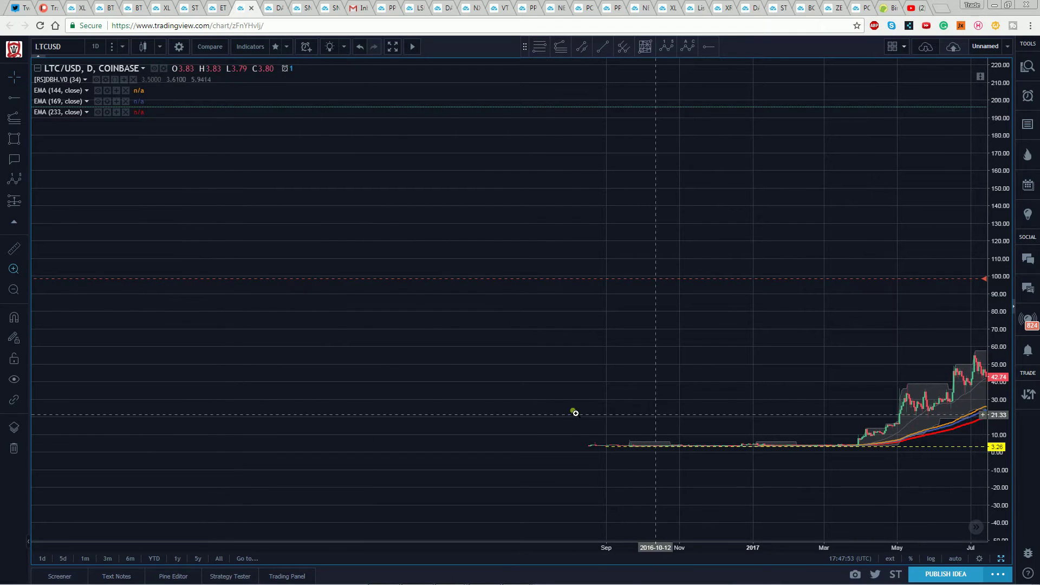
drag(562, 411, 762, 500)
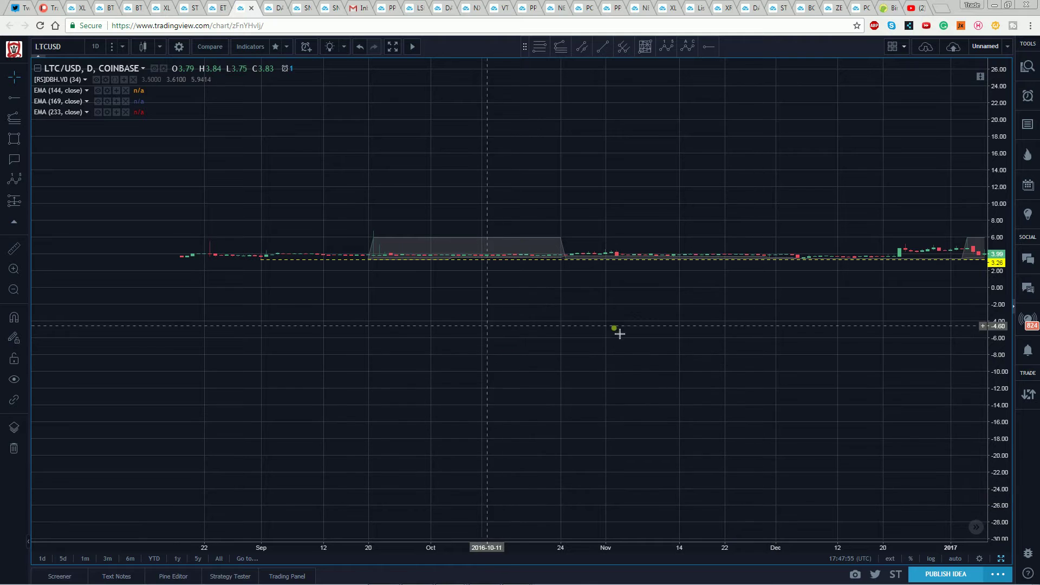
click(954, 560)
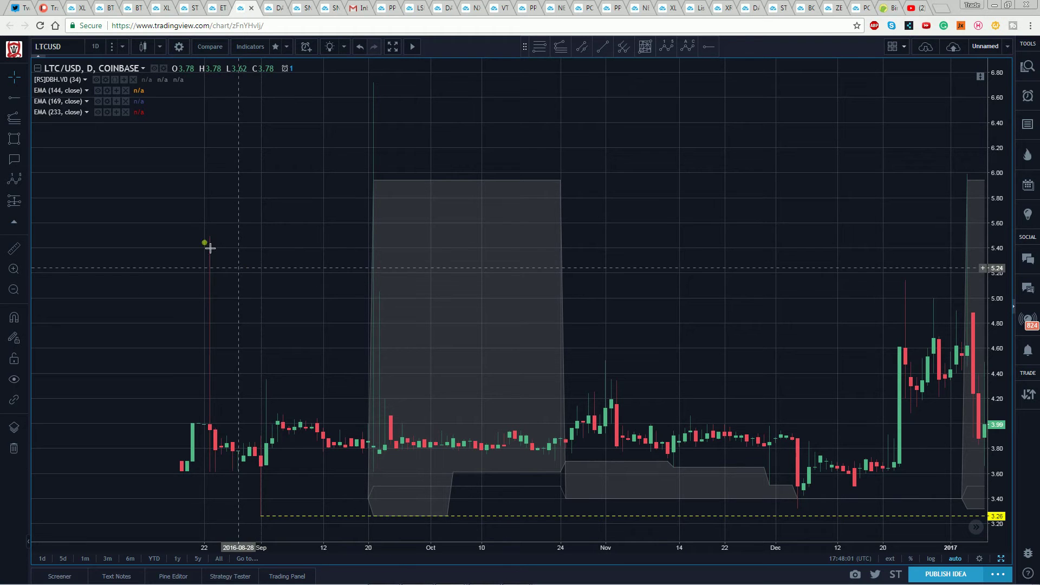
click(13, 291)
scroll(548, 212, down, 2)
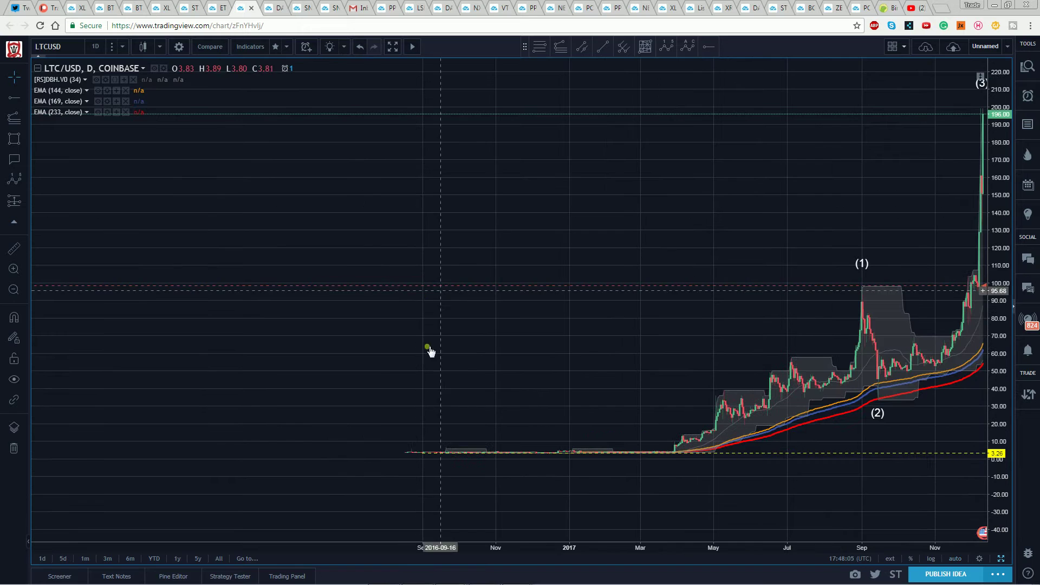
drag(425, 226, 174, 234)
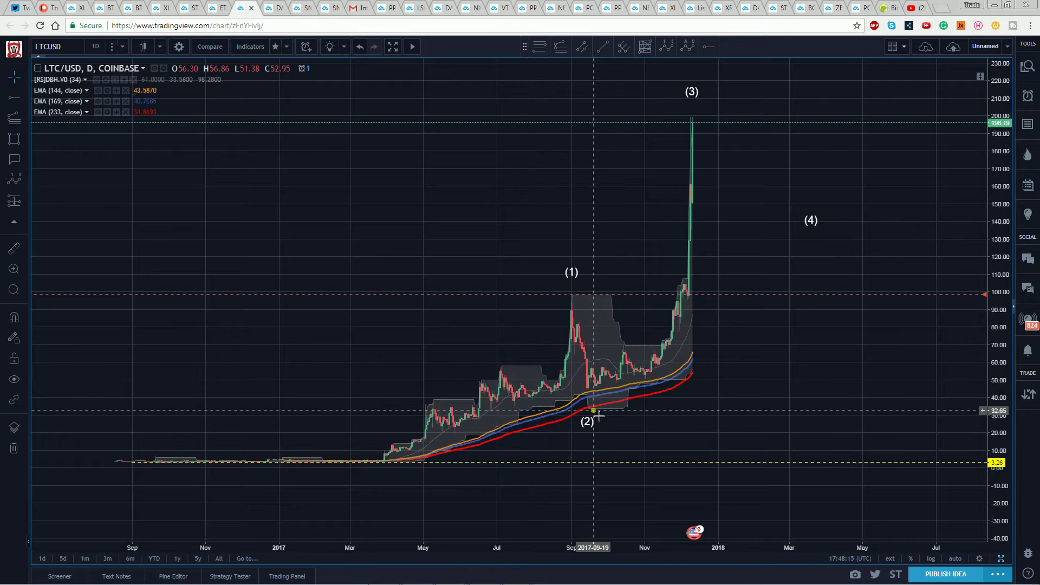
Step: Draw a Fibonacci retracement from the 2.81 May 2017 low to the 98.51 wave (1) high
click(541, 49)
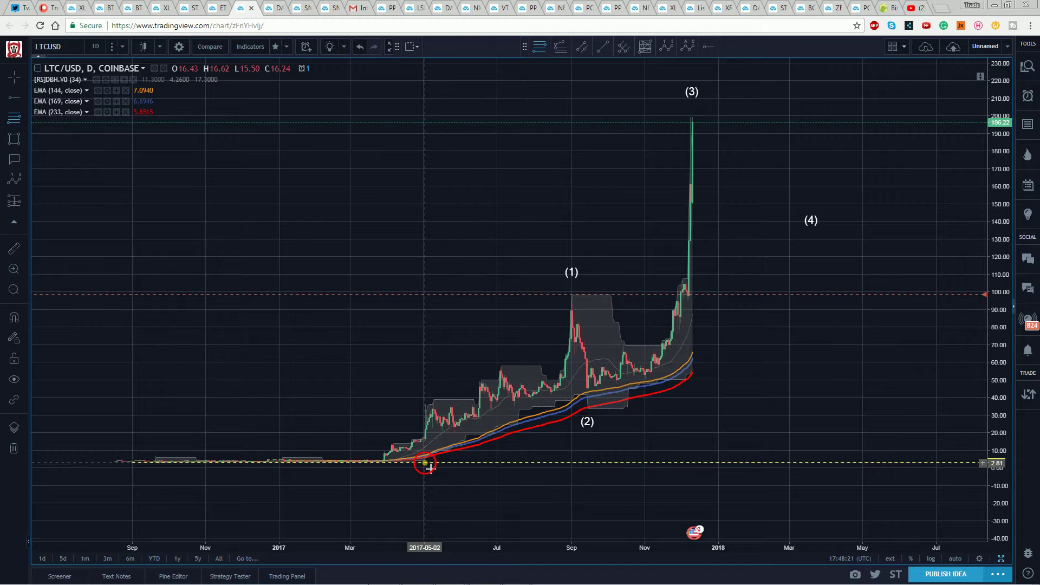
click(430, 469)
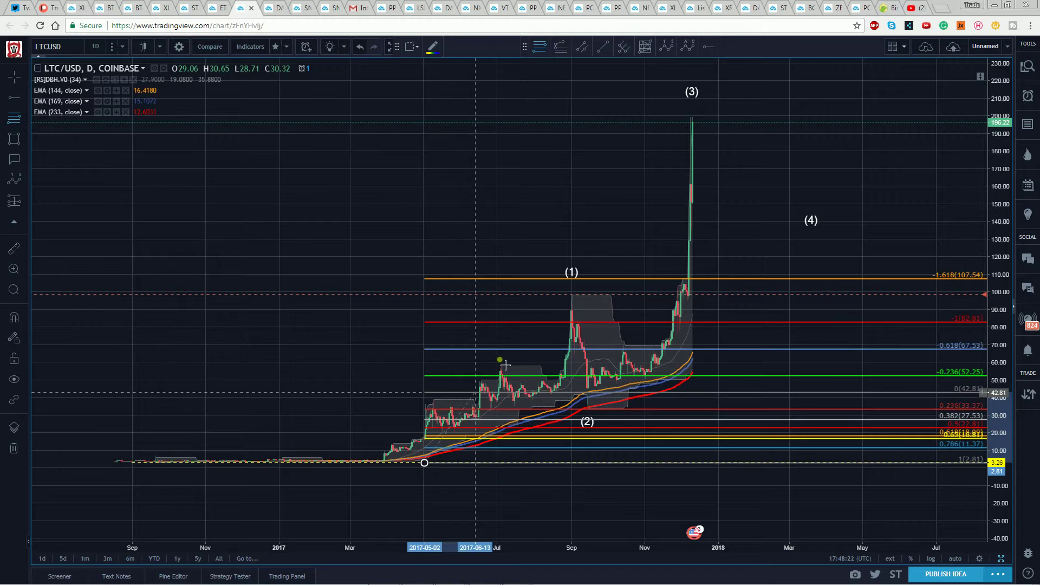
click(539, 294)
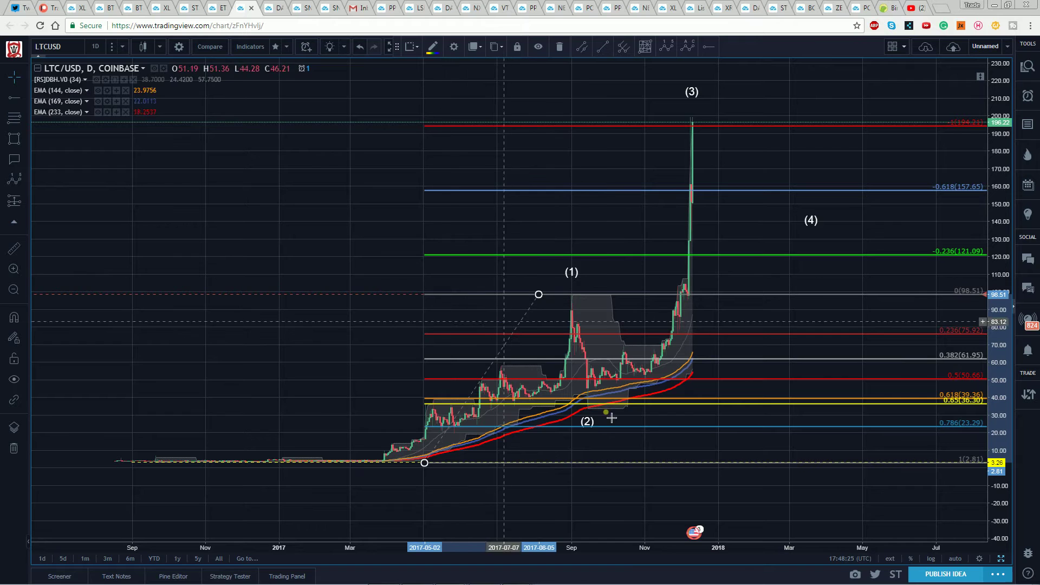
click(358, 264)
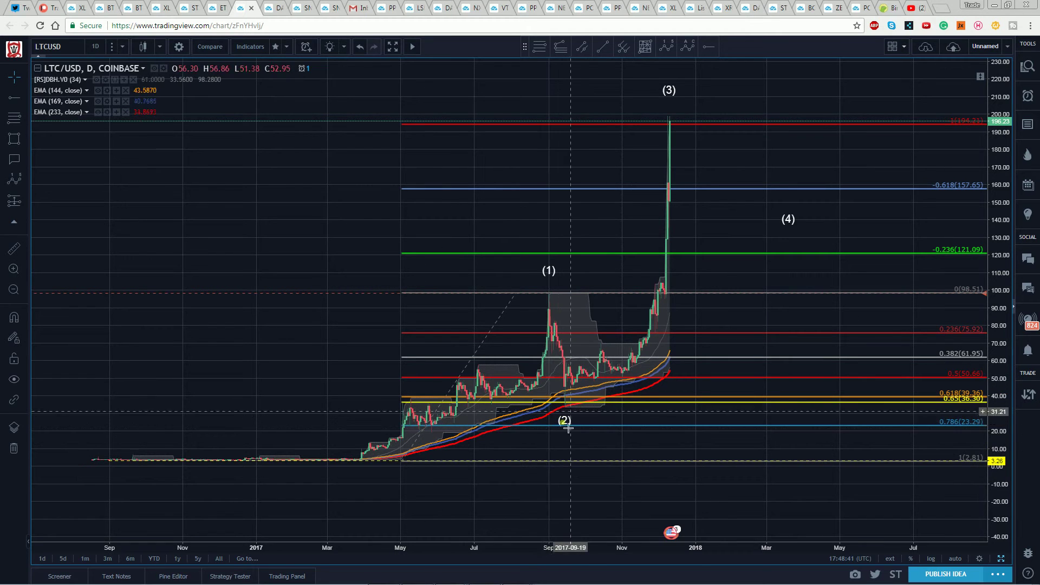
Step: Drag the Elliott wave (2) point onto the 33.67 September 2017 low
drag(566, 423, 568, 425)
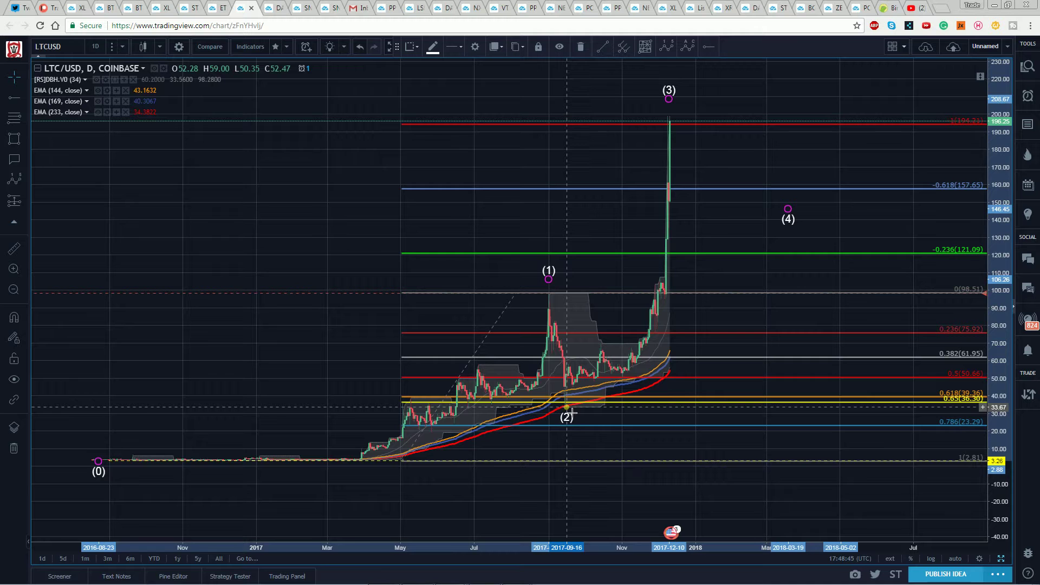
click(318, 249)
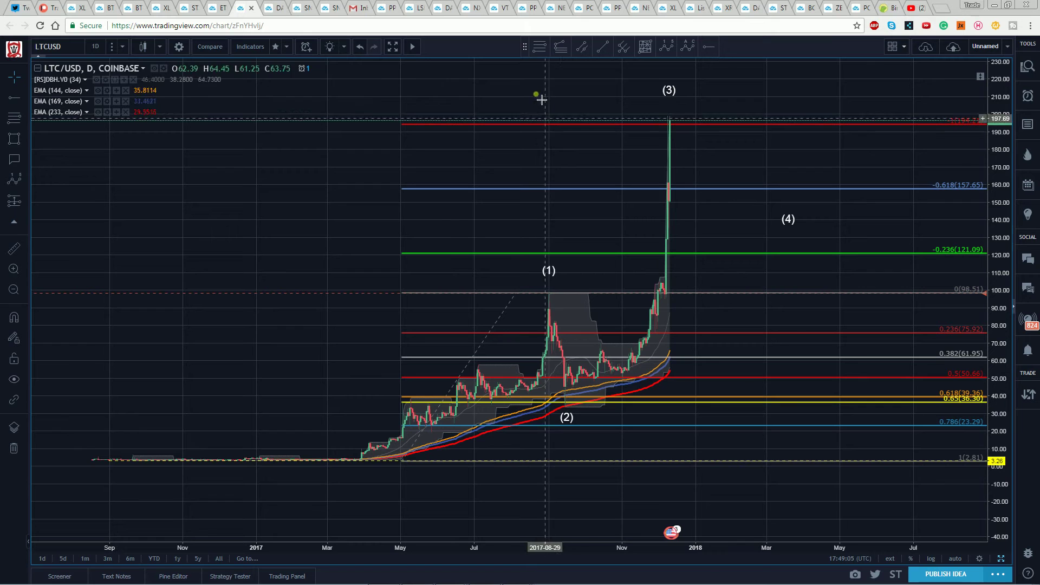
Step: Add a trend-based Fib extension through 2.81, 98.51 and the wave (2) low, projecting 200% at 224.15
click(560, 47)
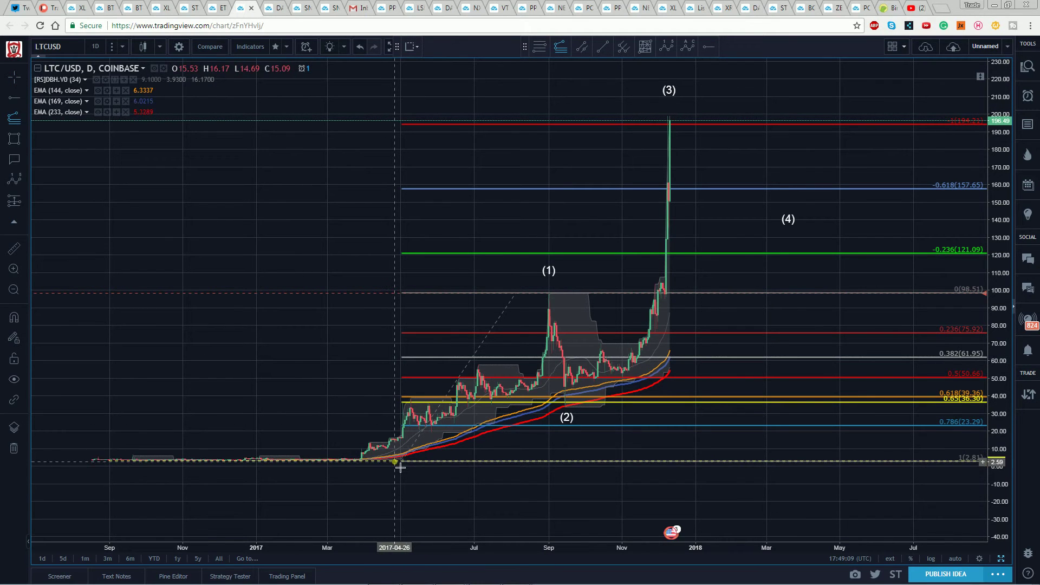
click(546, 299)
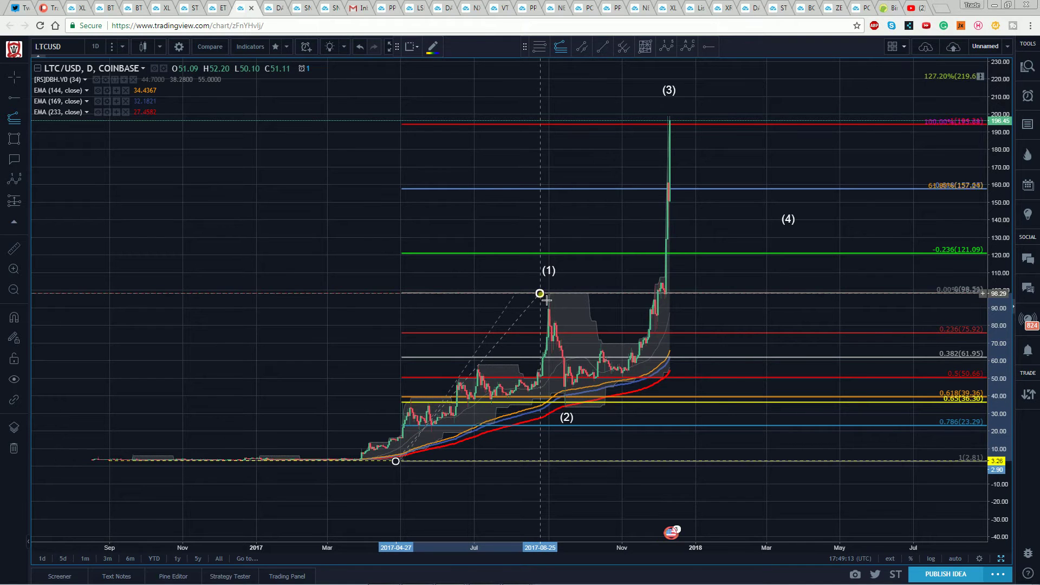
click(561, 407)
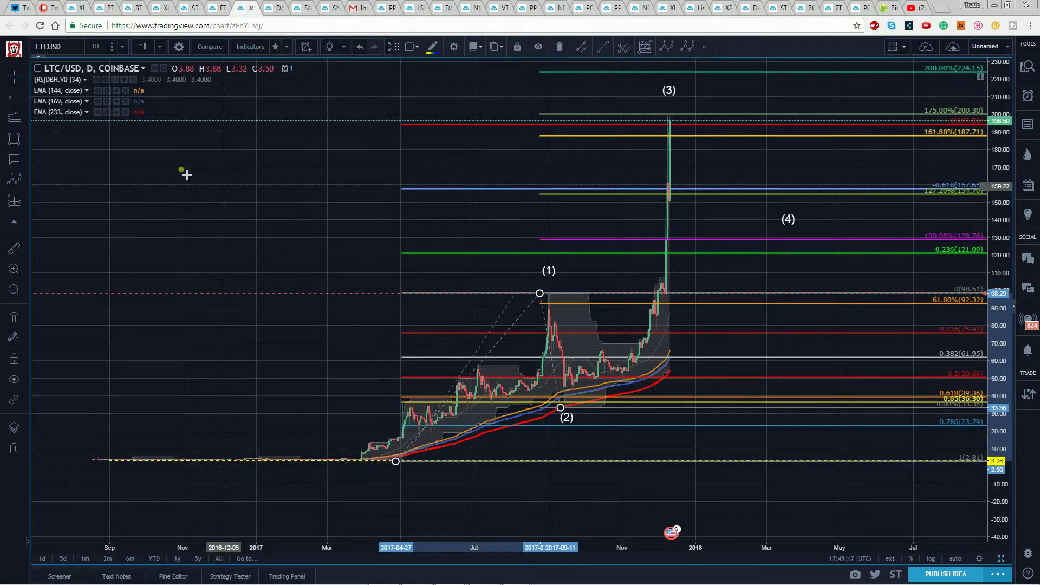
Step: Draw a small target box around the wave (3) peak, spanning about 188 to 201
click(14, 159)
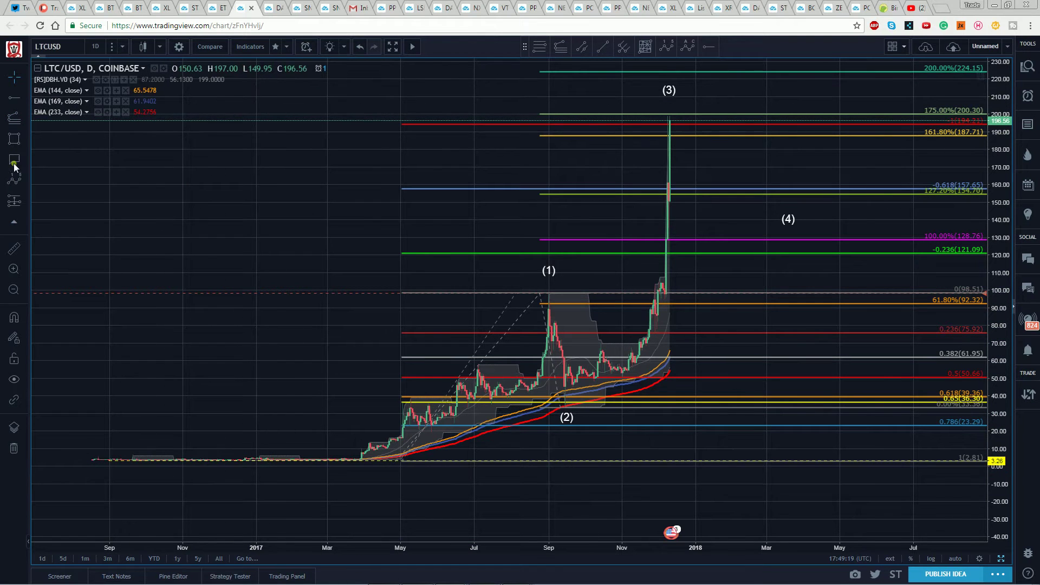
click(14, 139)
click(656, 113)
click(682, 135)
drag(683, 135, 687, 141)
click(474, 99)
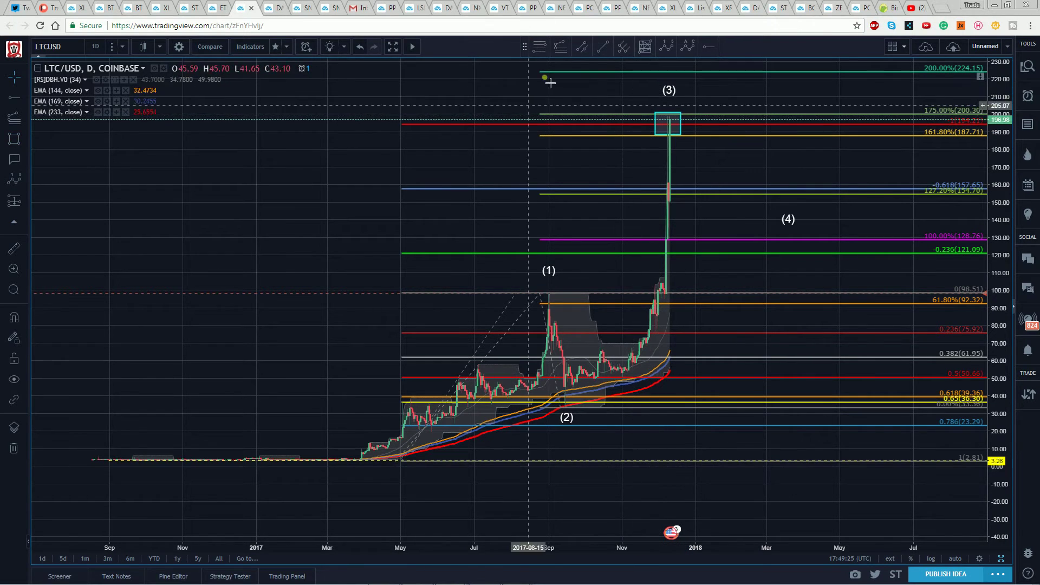
Step: Lower the Elliott wave (3) point down to just above the target box
drag(467, 85, 465, 86)
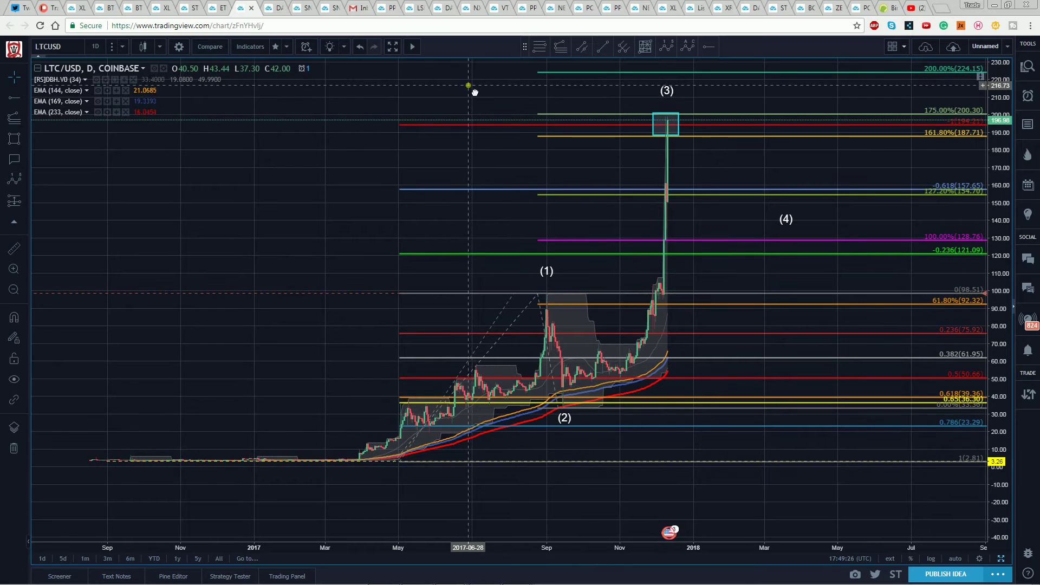
click(670, 95)
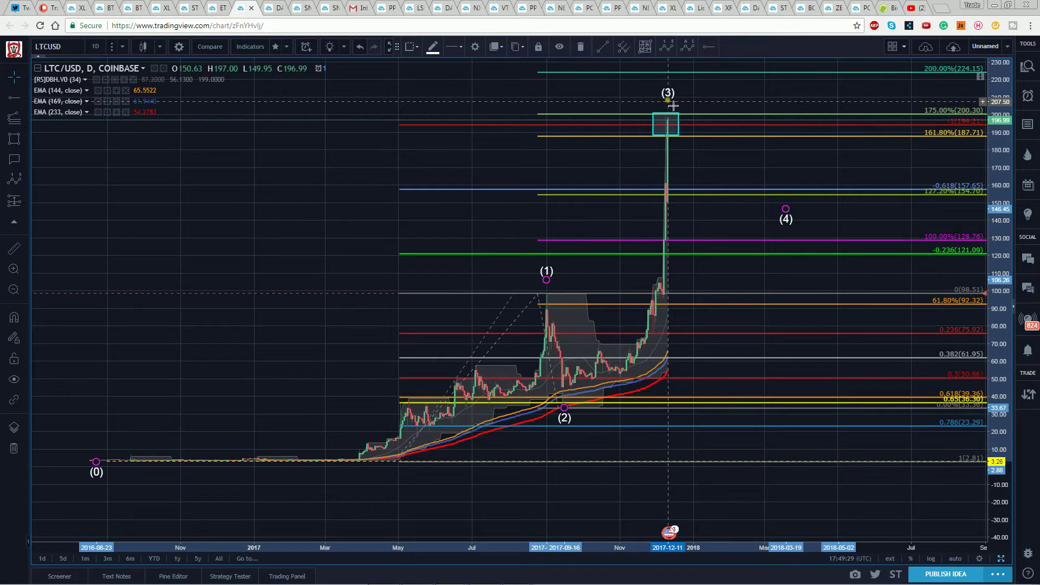
drag(676, 93, 665, 111)
click(466, 86)
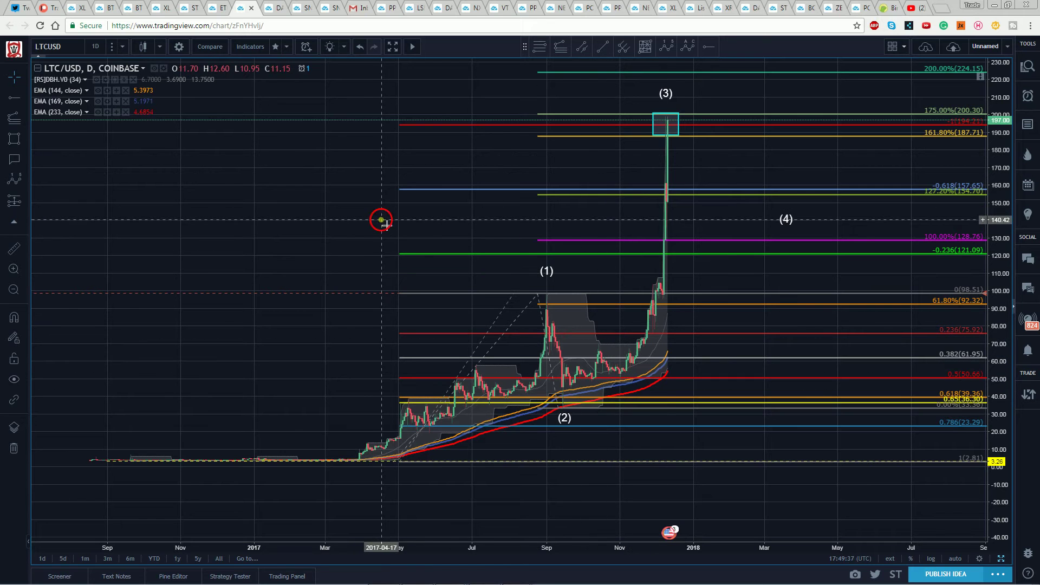
Step: Compress the price scale and raise wave (3) to about 292, above the 283.10 extension
scroll(346, 216, right, 3)
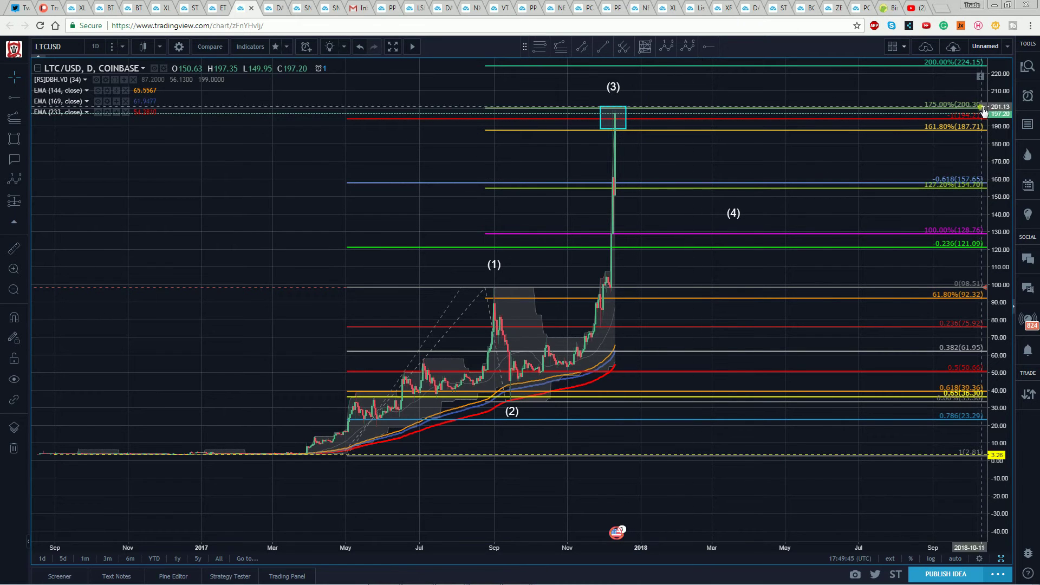
drag(999, 103, 999, 112)
drag(329, 163, 350, 227)
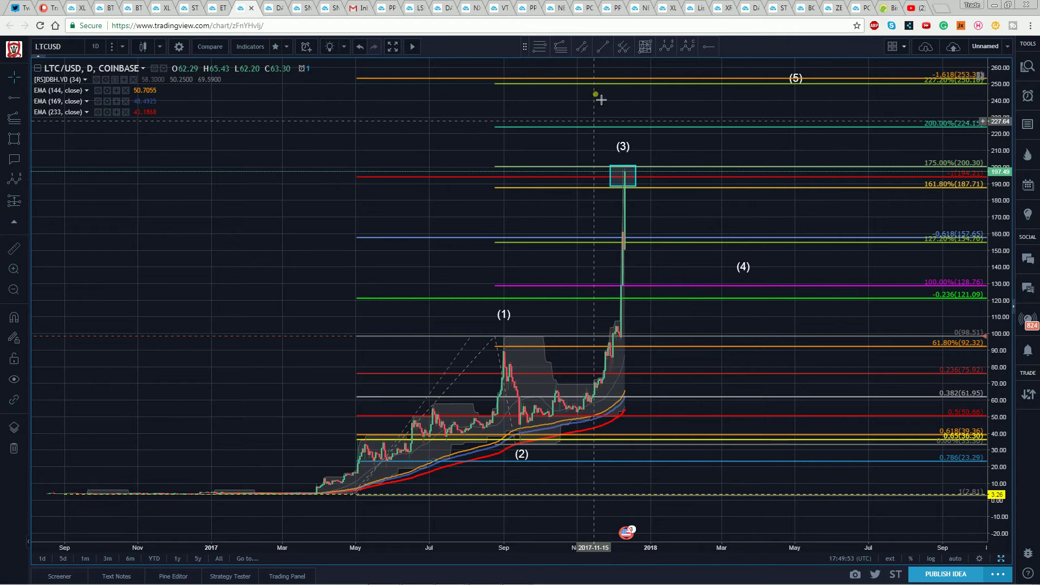
drag(1005, 98, 1004, 111)
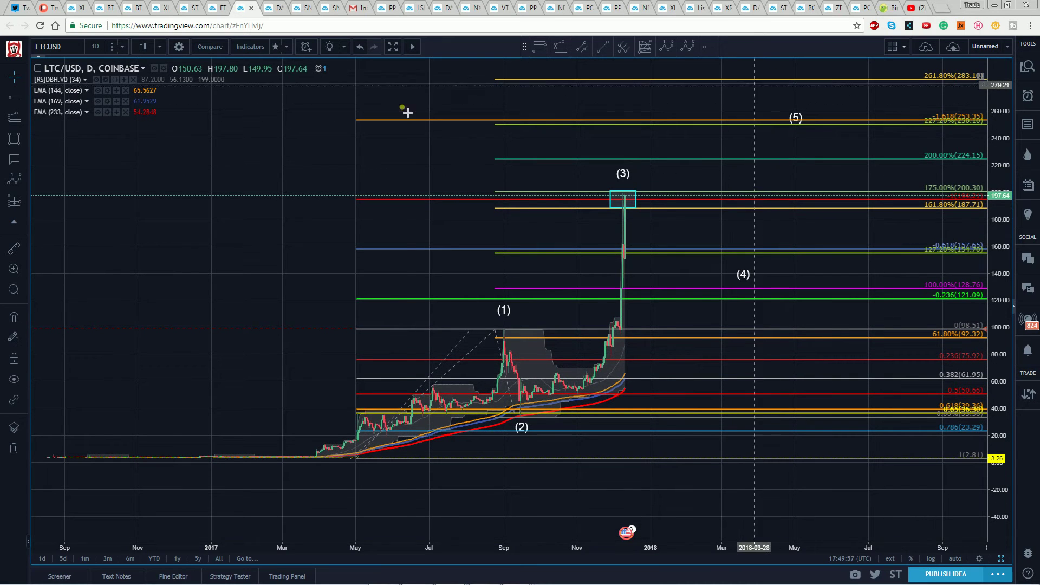
drag(623, 182, 650, 80)
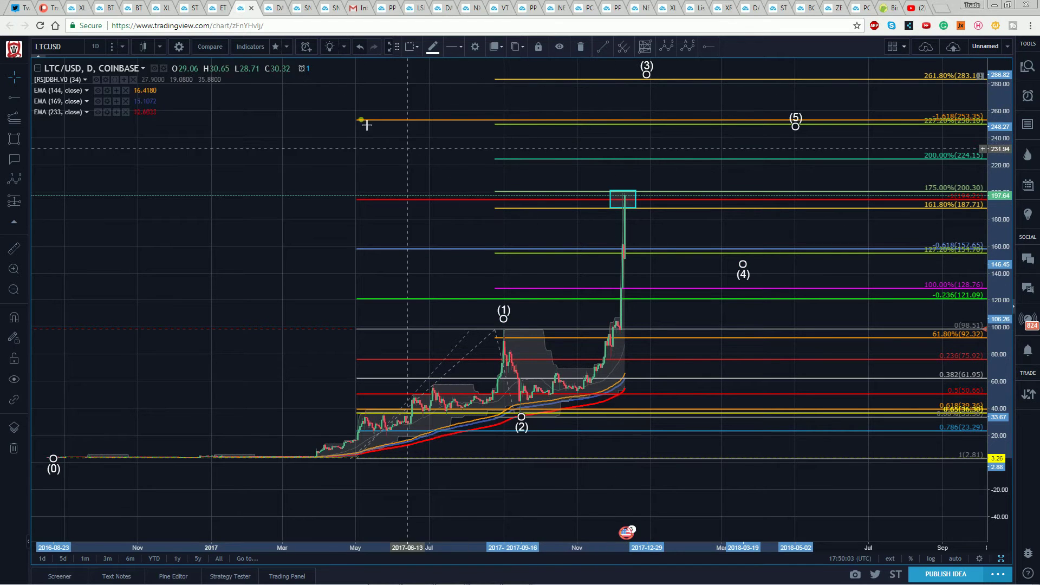
click(599, 201)
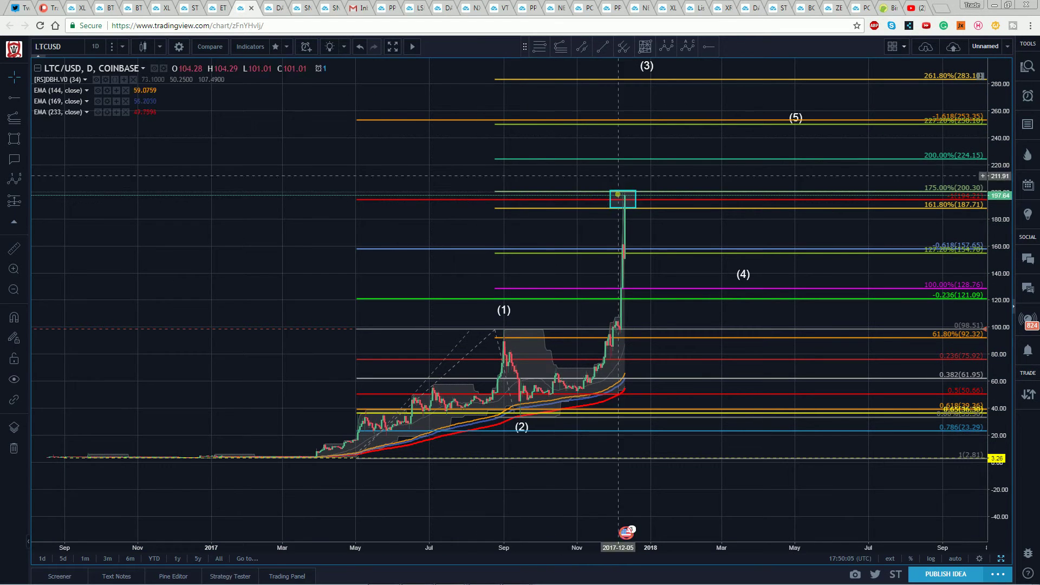
drag(651, 80, 653, 69)
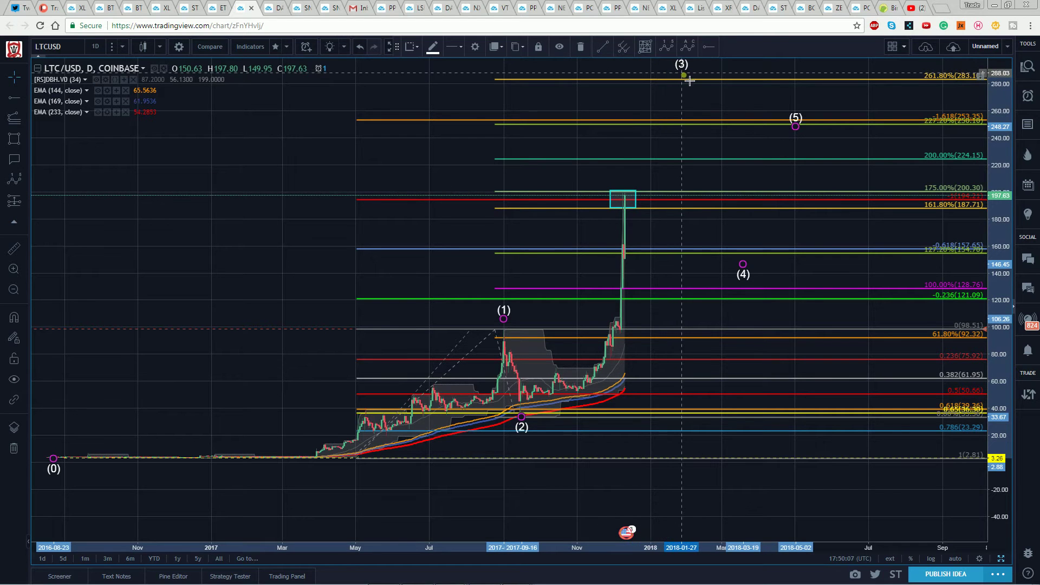
Step: Push the Elliott wave (5) point up to the top of the chart
drag(274, 148, 236, 168)
click(706, 290)
drag(760, 142, 861, 55)
click(383, 116)
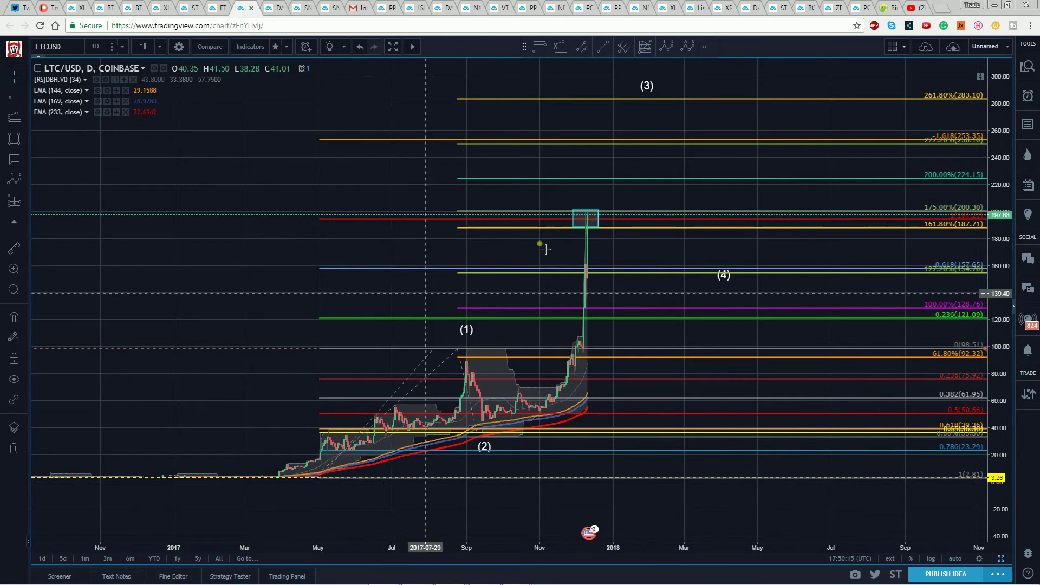
Step: Switch the LTC/USD chart from the 1D interval to 4-hour candles
click(589, 218)
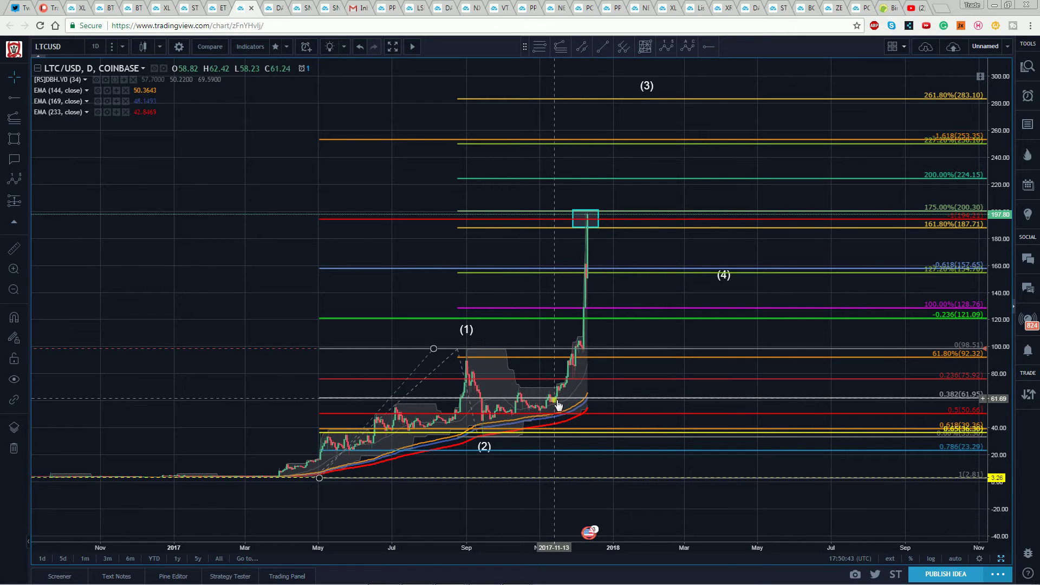
click(124, 47)
click(115, 212)
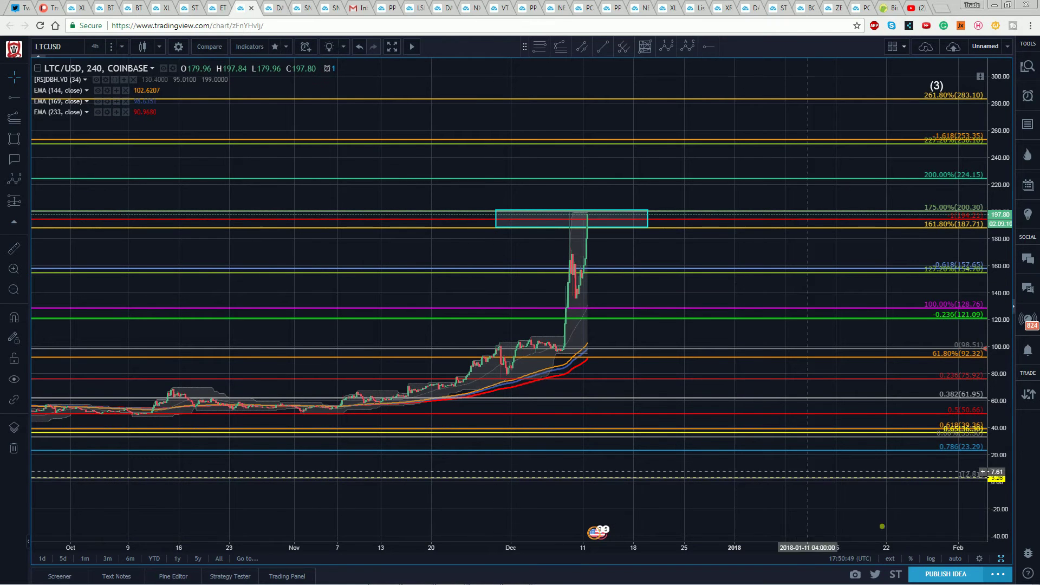
Step: Auto-scale and frame August–December so the 197.84 December spike sits inside the target box
click(956, 560)
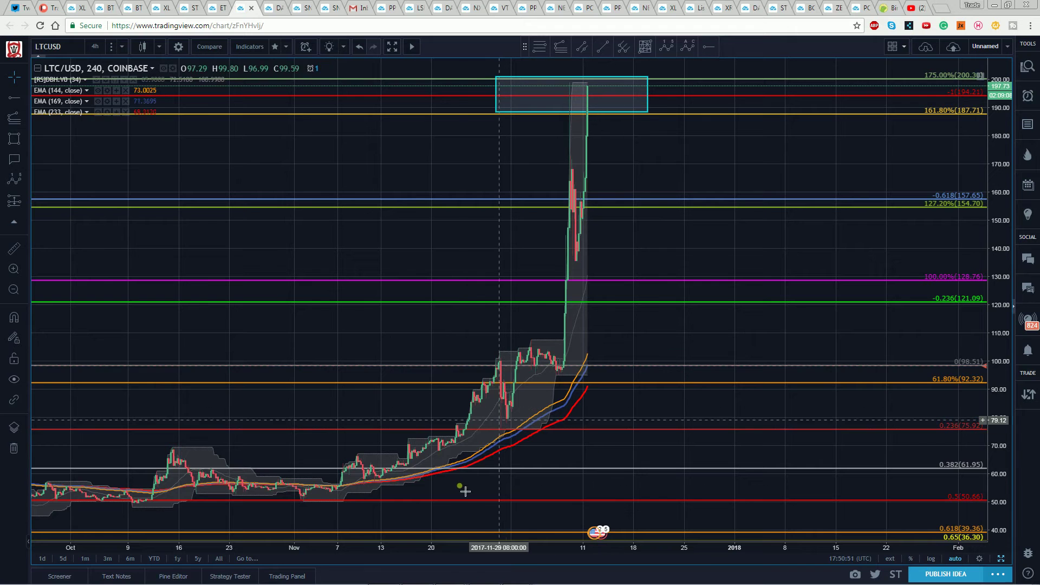
drag(476, 550, 704, 550)
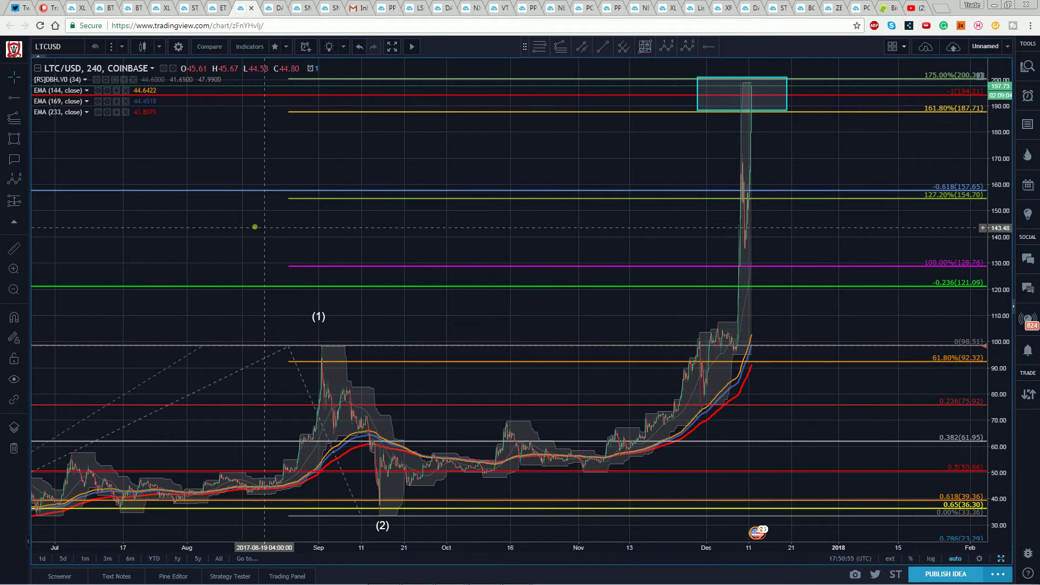
drag(255, 226, 242, 239)
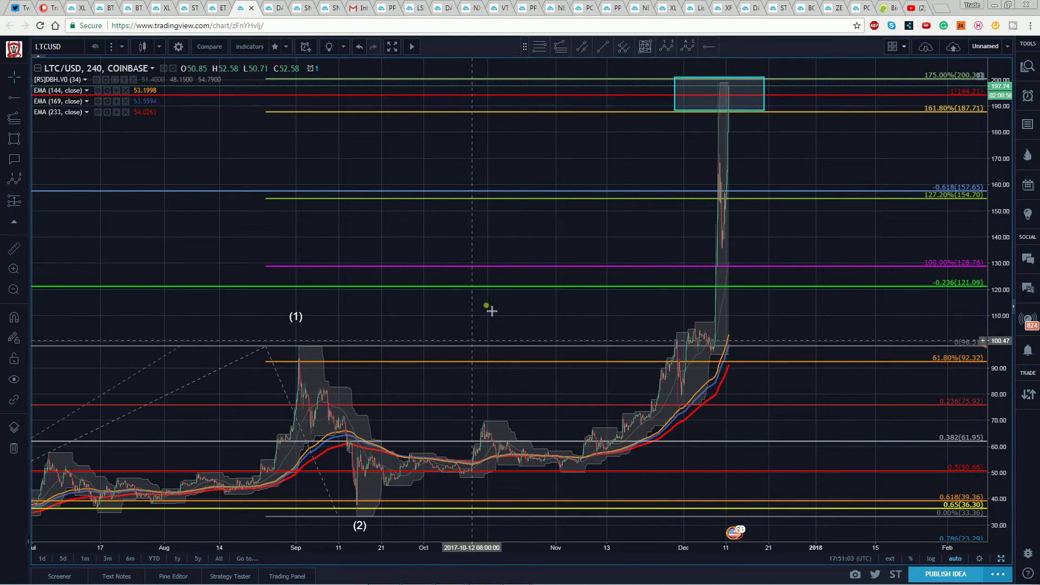
drag(378, 171, 324, 172)
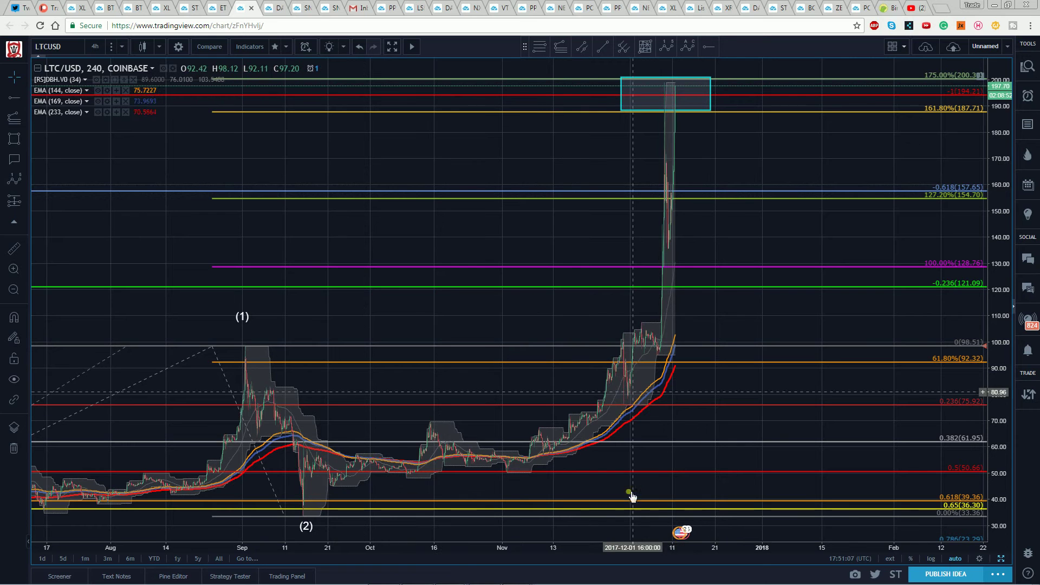
drag(610, 547, 534, 558)
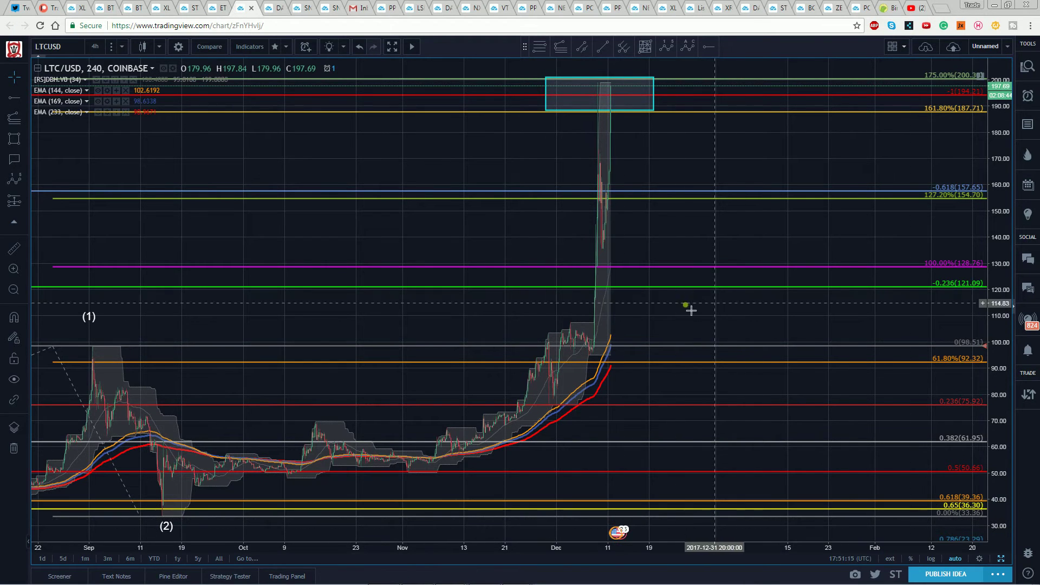
Step: Draw a five-wave Elliott count from the September low, with (3) at the December peak, (4) near 176, and (5) near 204
click(667, 49)
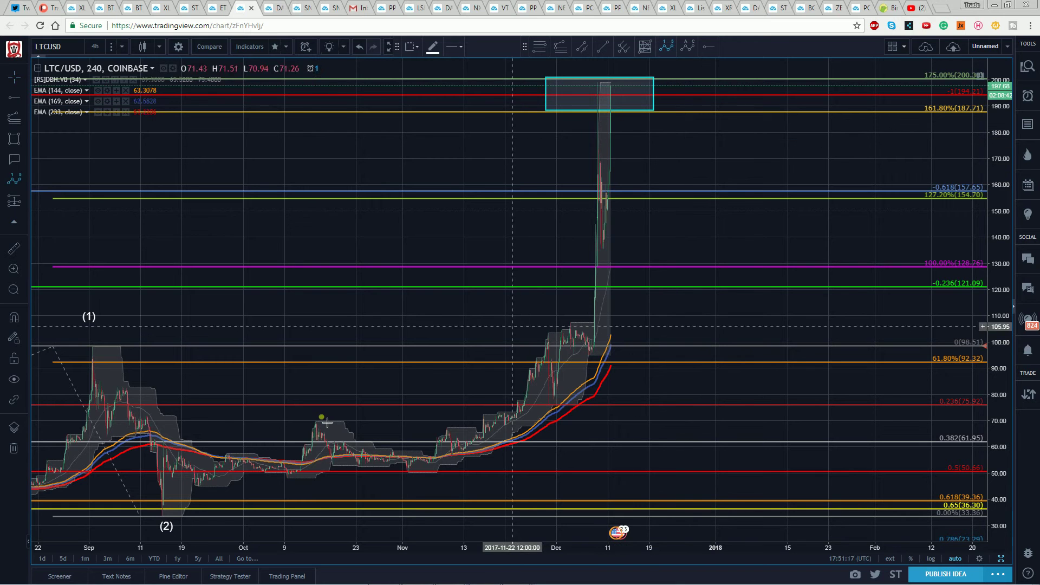
click(162, 519)
click(314, 422)
click(411, 479)
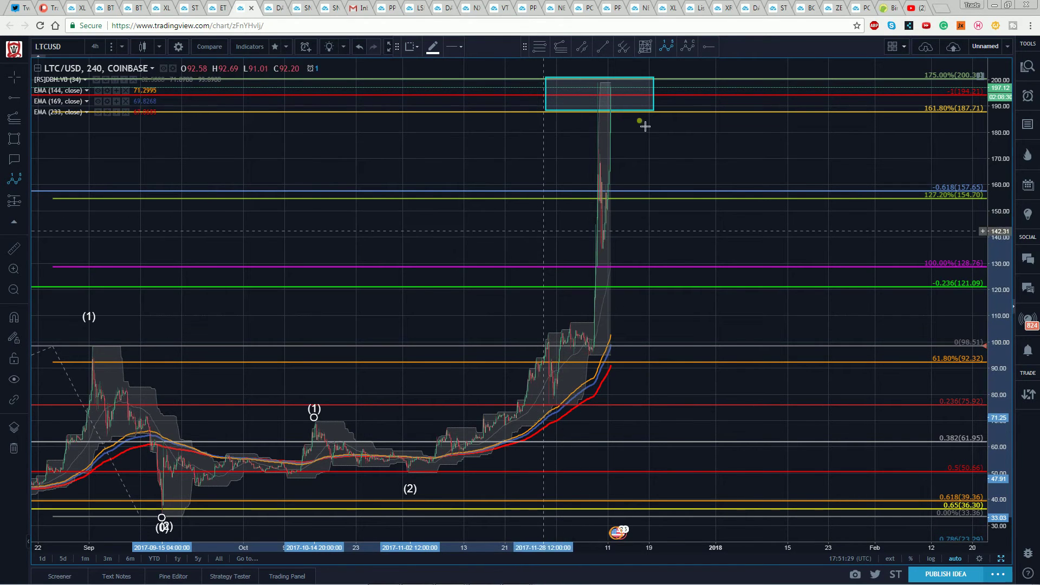
click(608, 69)
click(751, 141)
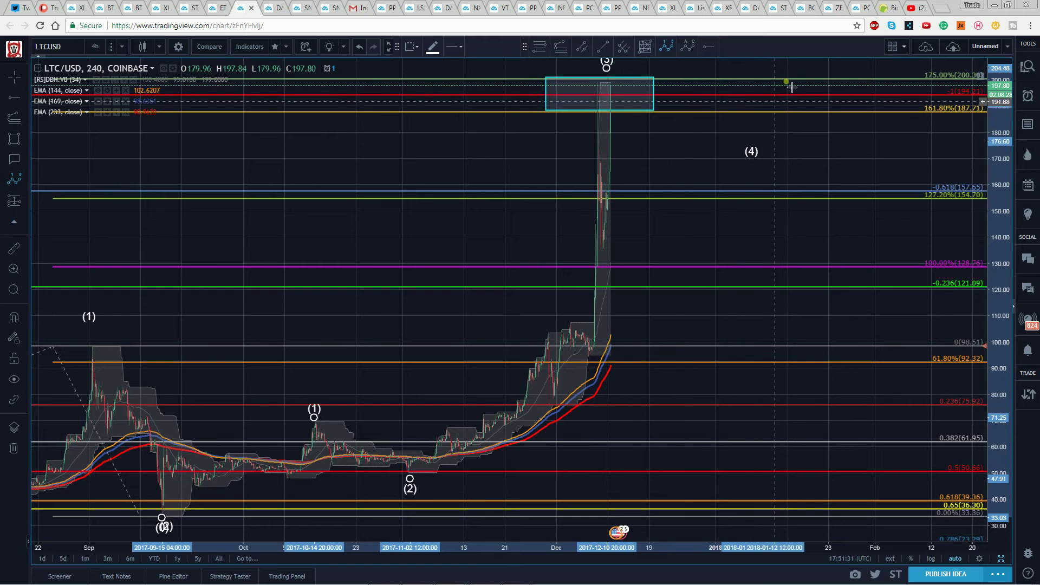
click(792, 68)
Step: Colour the new wave count green and set its degree to Minute, labelling it i–v
click(437, 48)
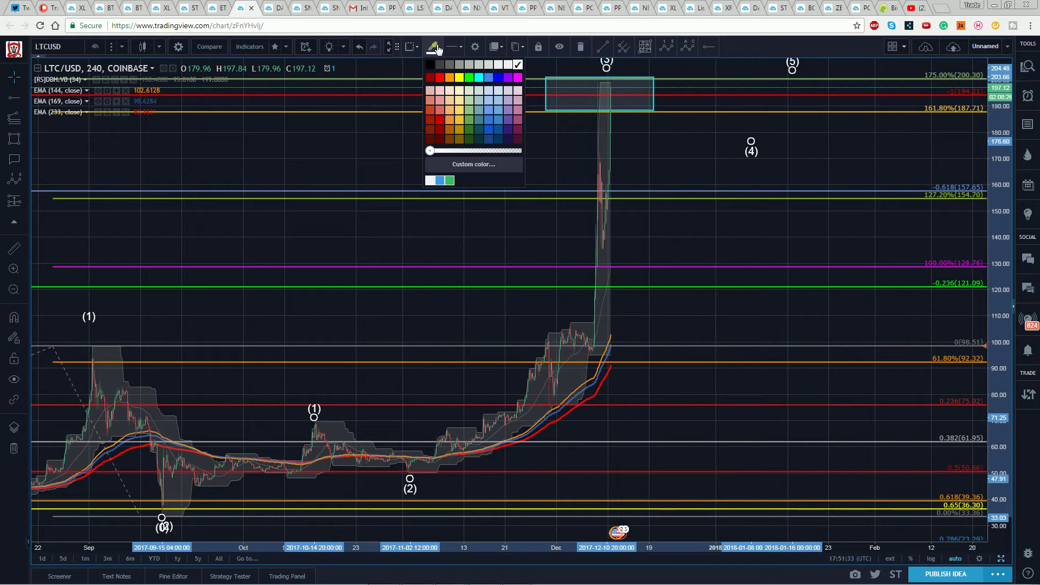
click(469, 77)
click(475, 47)
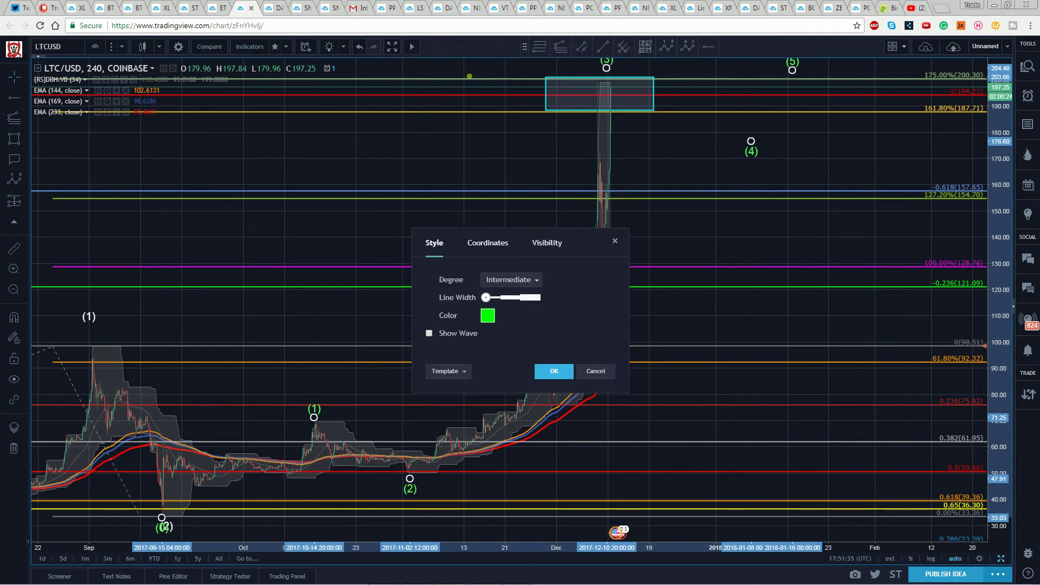
click(511, 281)
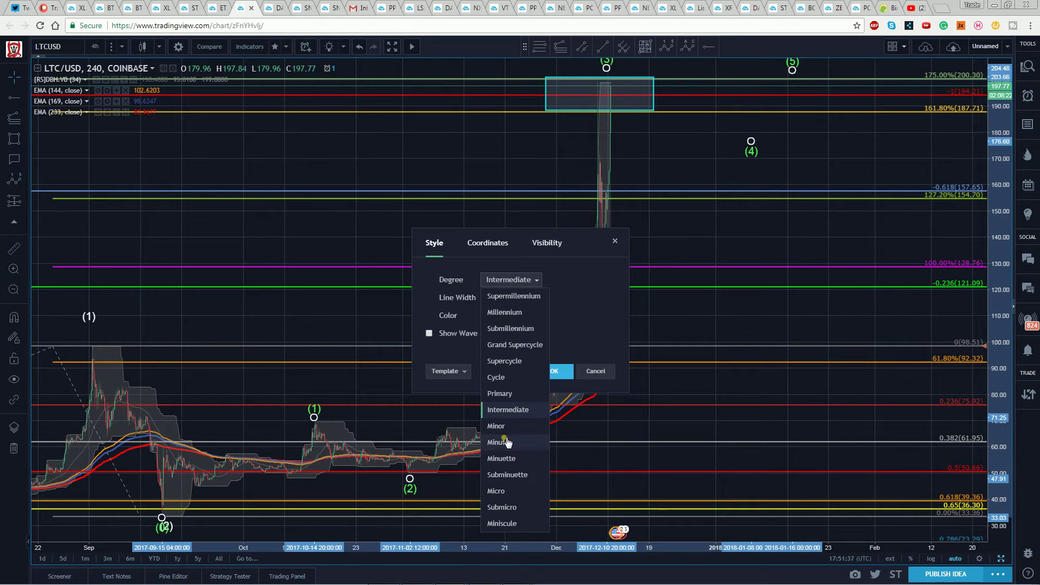
click(498, 443)
click(559, 371)
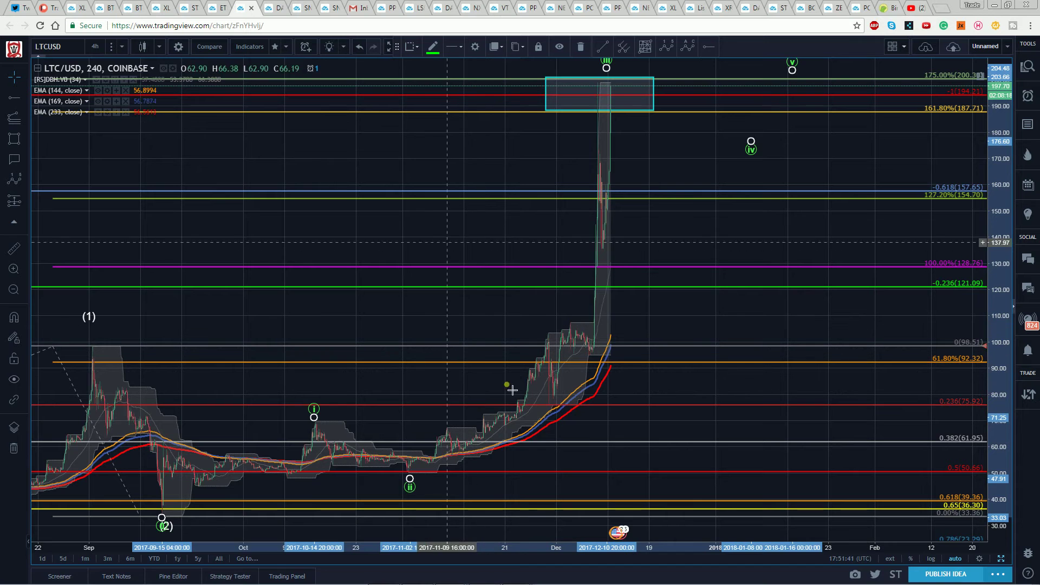
click(523, 504)
drag(515, 549, 495, 549)
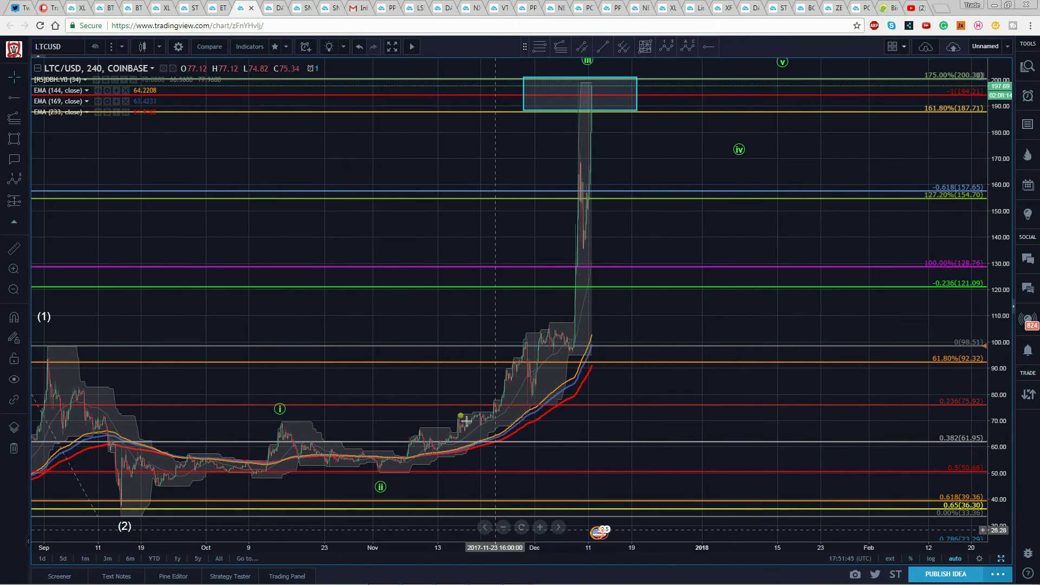
Step: Pan to earlier months and widen the 4-hour bars around the autumn-to-December rally
click(306, 237)
drag(306, 237, 406, 247)
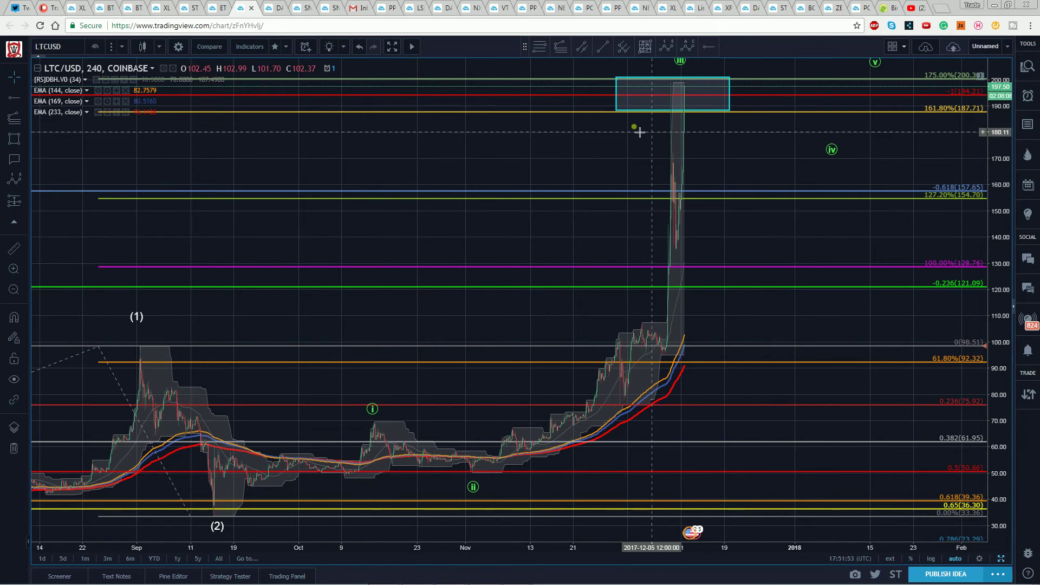
drag(599, 551, 565, 361)
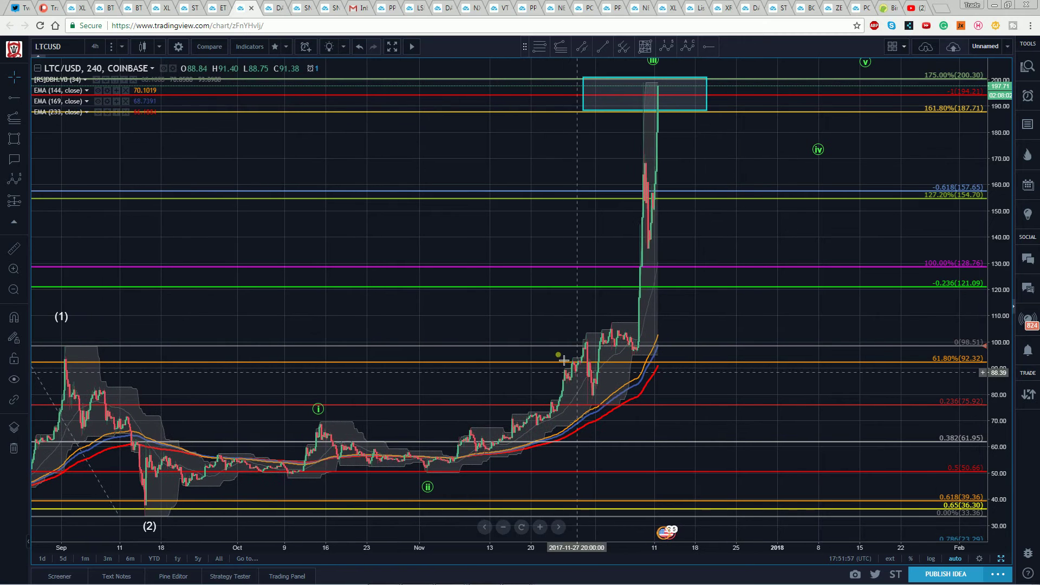
click(666, 46)
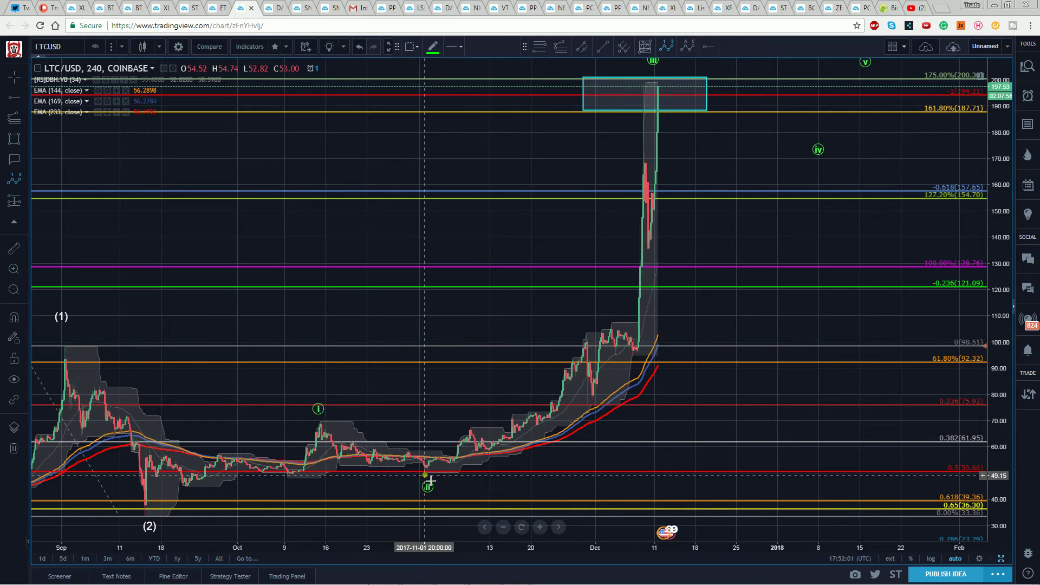
Step: Draw a smaller i–v wave count from the November low, with wave ii near 73
click(587, 326)
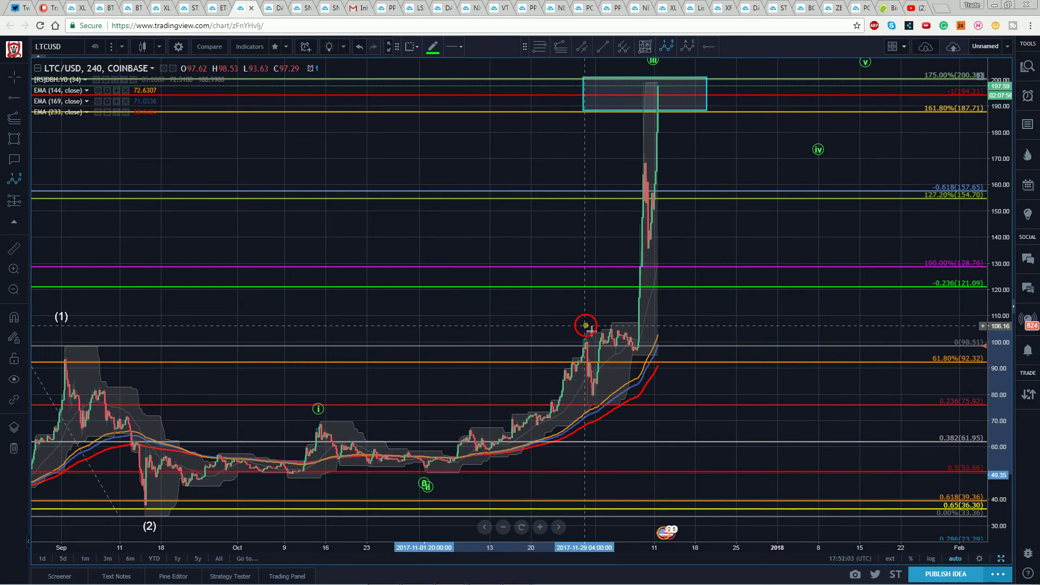
click(592, 417)
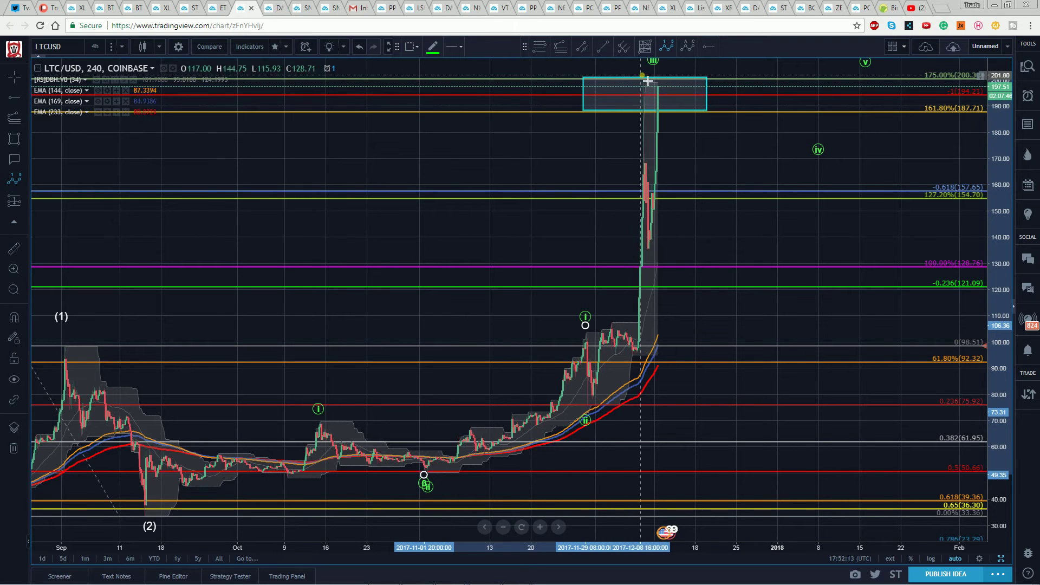
click(654, 261)
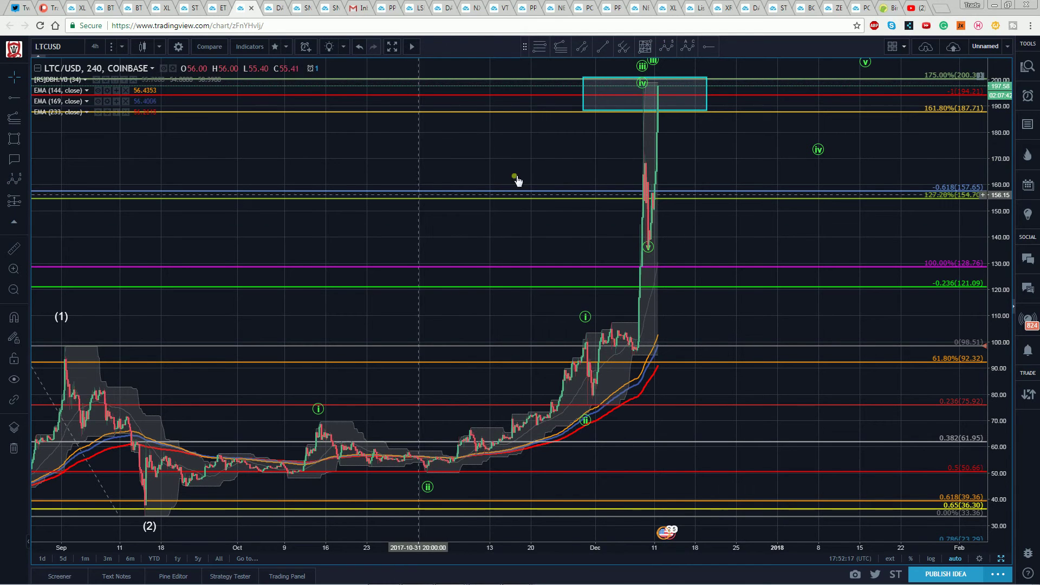
Step: Raise the larger count's wave iii to the 200% level and v higher, with iv near 176
drag(390, 155, 323, 157)
drag(1008, 191, 1008, 200)
drag(408, 177, 333, 231)
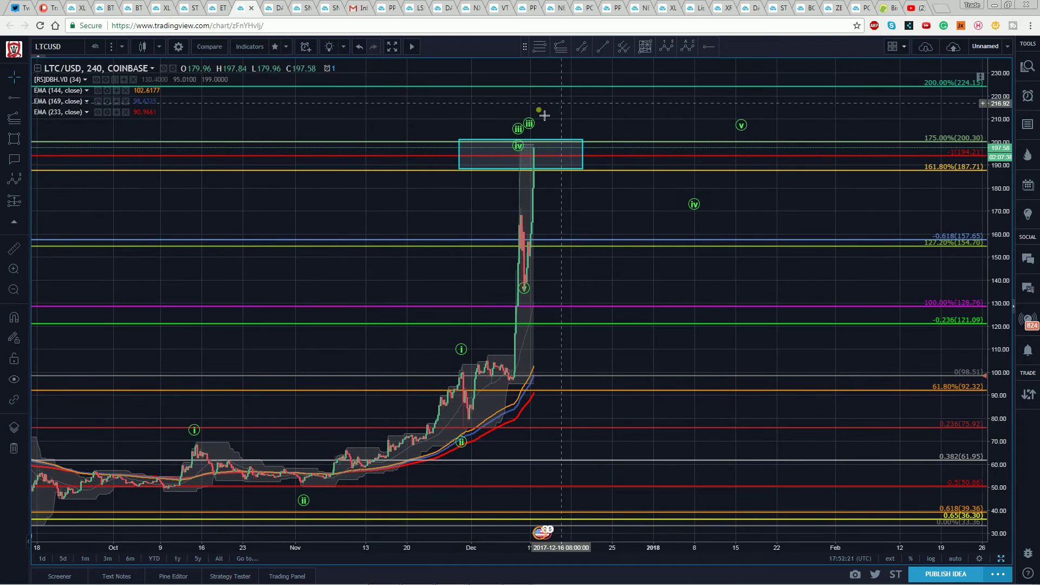
drag(532, 123, 586, 91)
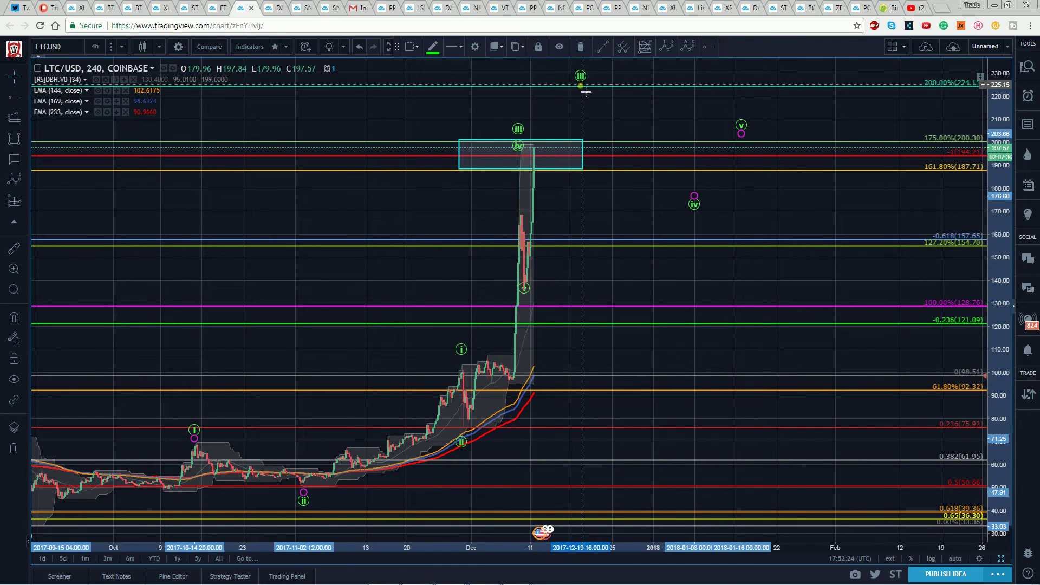
drag(741, 134, 785, 79)
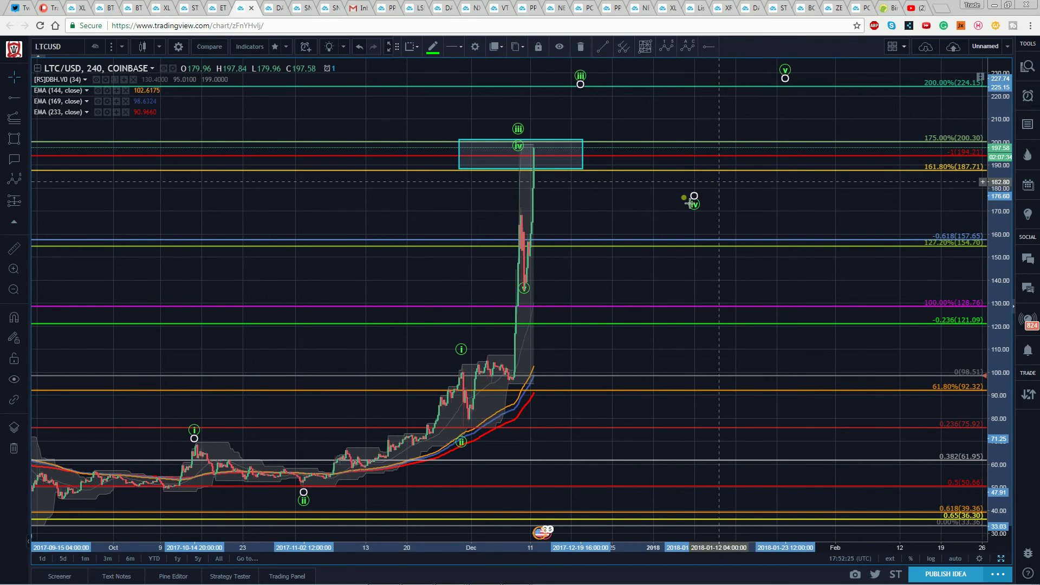
drag(752, 203, 751, 204)
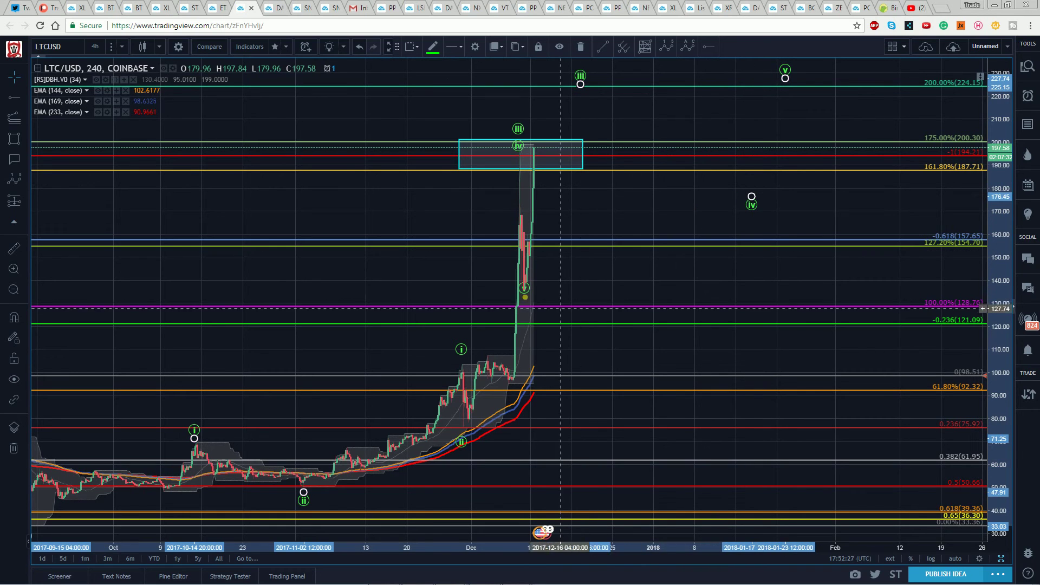
Step: Reposition the smaller count: iii at the peak, v higher, iv at the pullback low, ii lower
drag(529, 285, 575, 255)
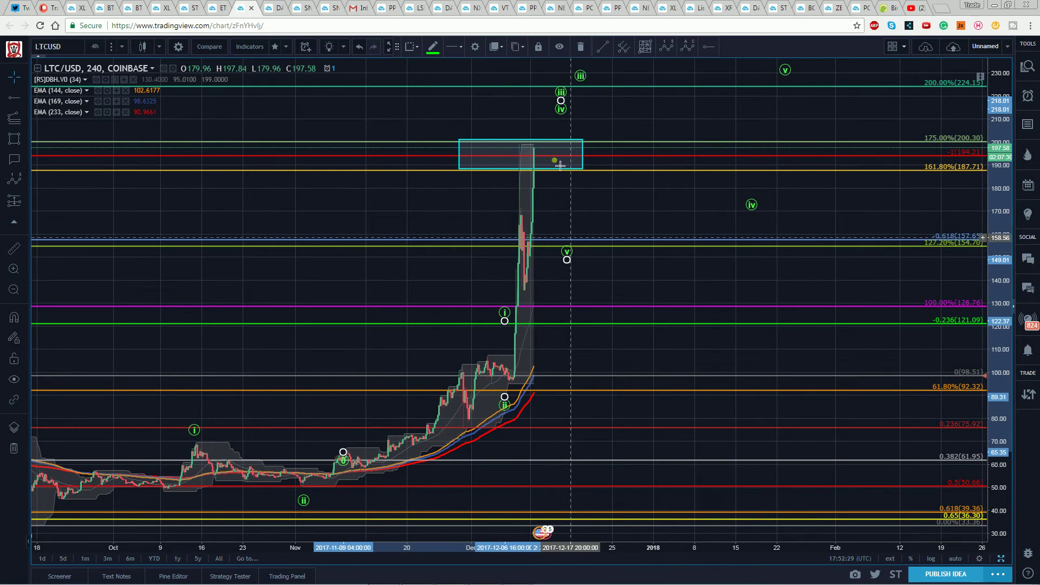
drag(561, 99, 536, 142)
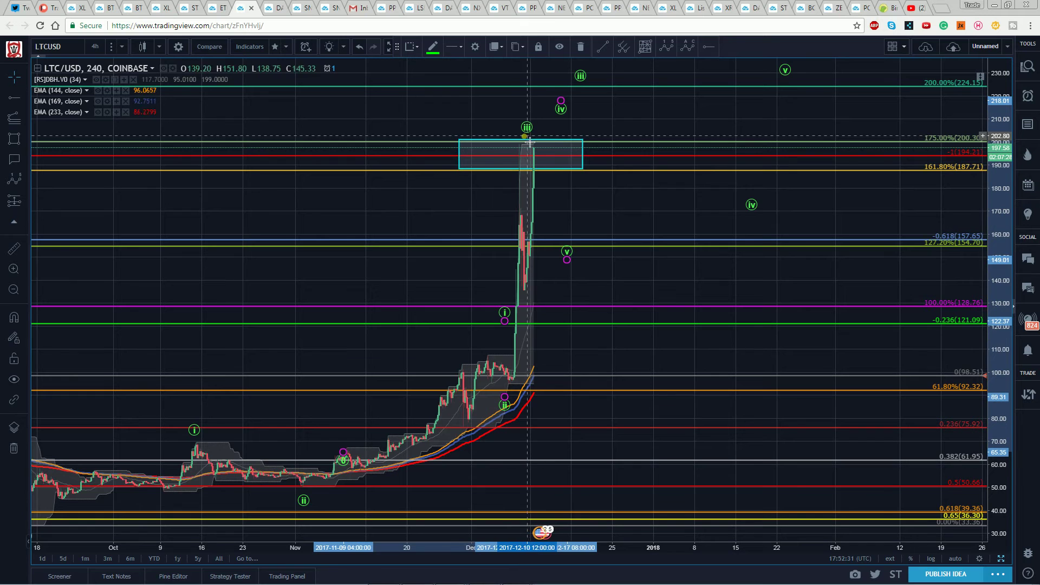
drag(567, 260, 590, 193)
drag(561, 101, 468, 363)
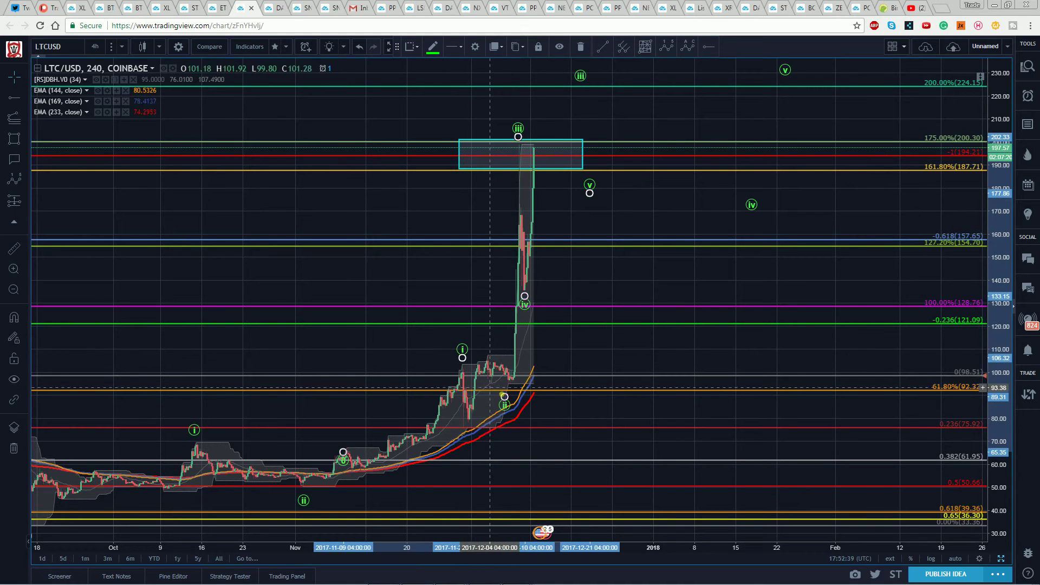
drag(505, 400, 474, 439)
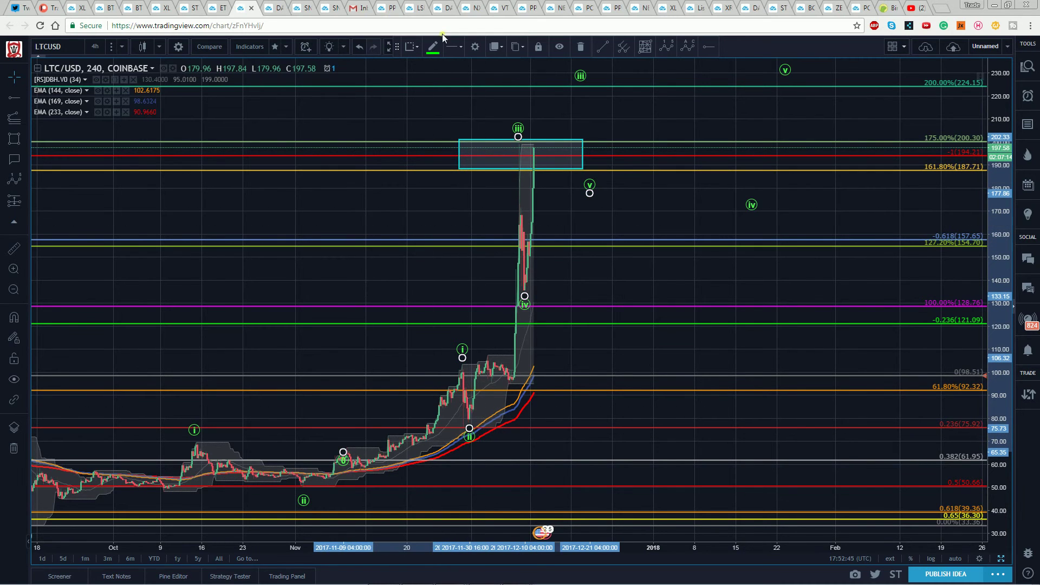
Step: Colour the smaller wave count cyan and set its degree to Minuette, labelling it (i)–(v)
click(433, 48)
click(482, 79)
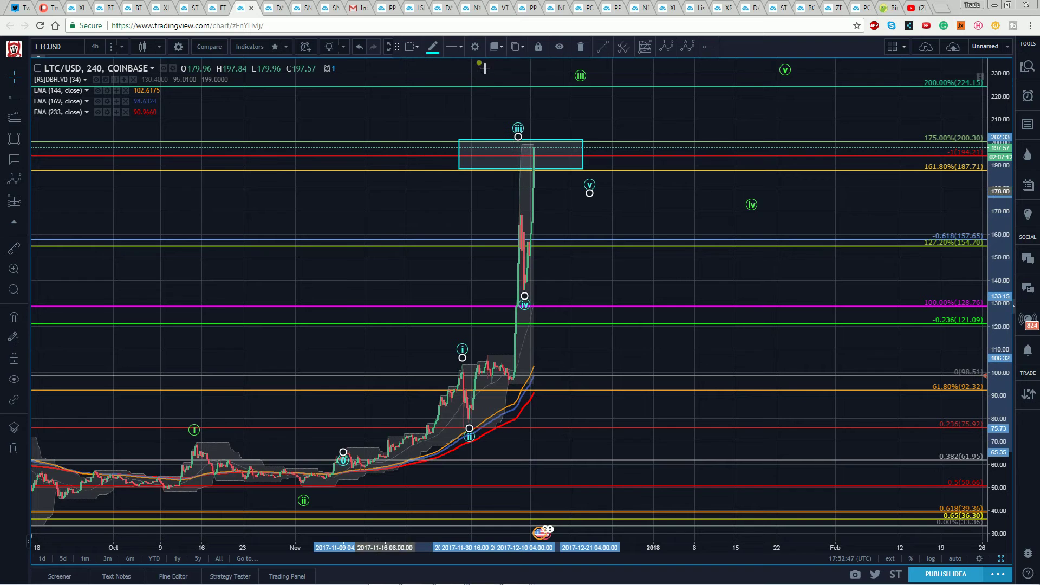
click(475, 46)
click(520, 284)
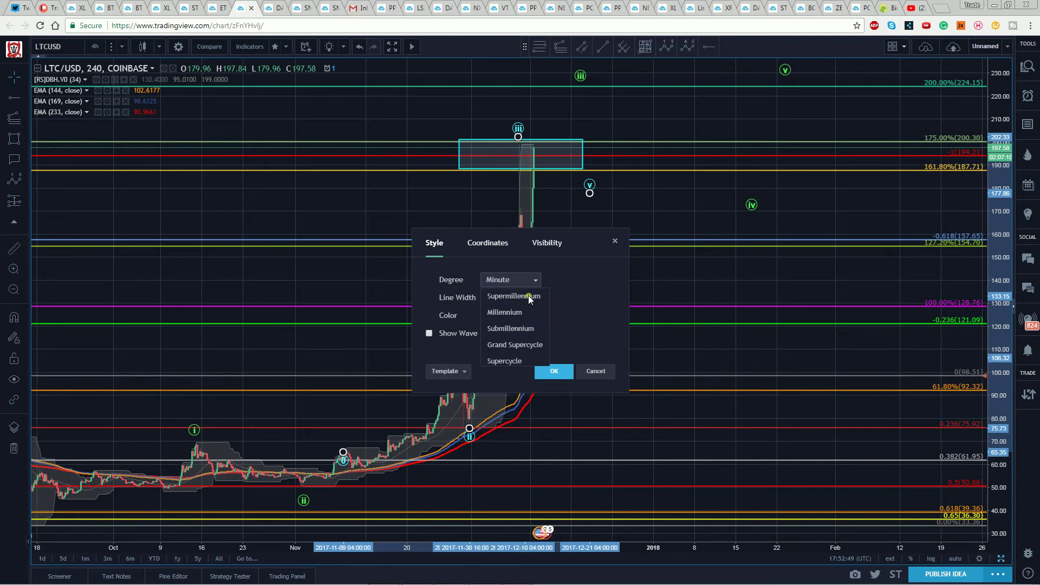
click(512, 459)
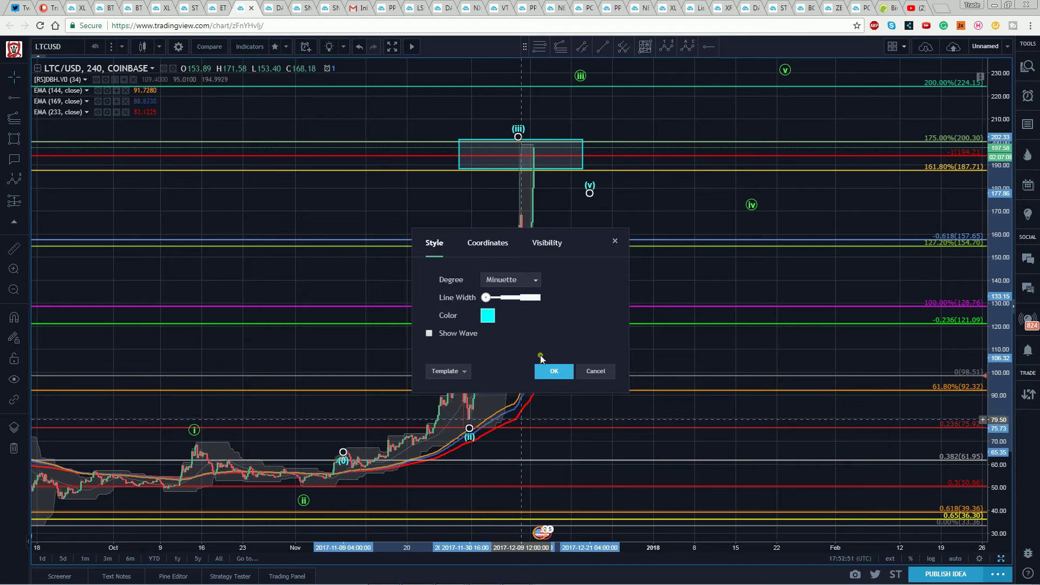
click(553, 371)
click(409, 233)
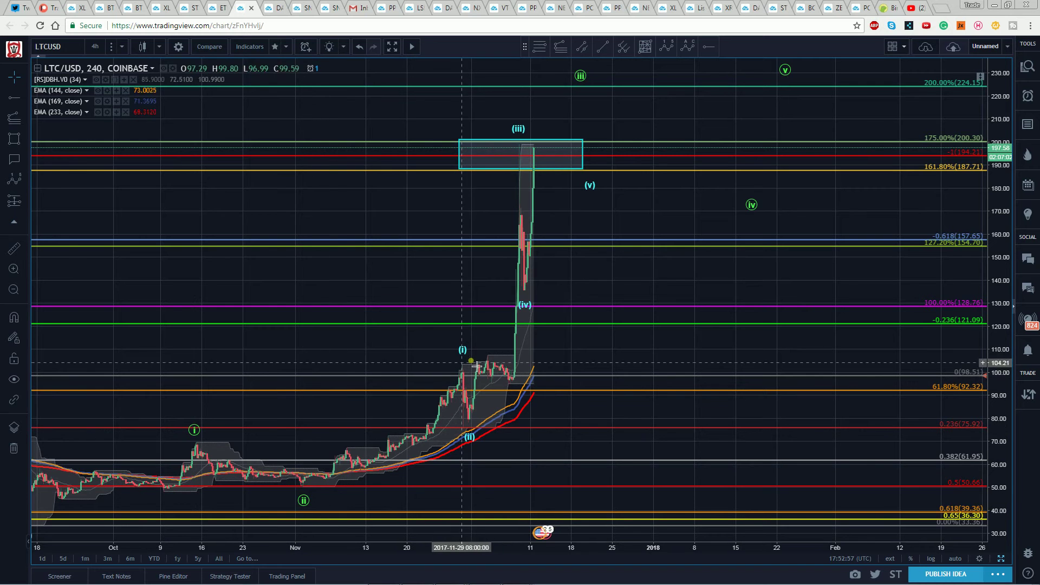
Step: Move the cyan wave's (v) point up to about 240, beside the green wave iii label
mouse_move(469, 438)
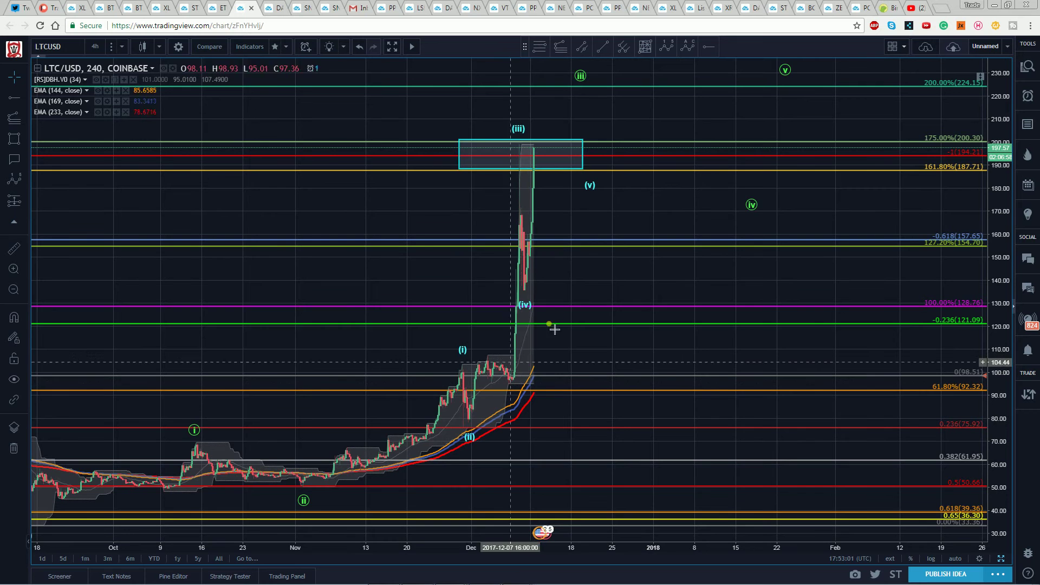
drag(457, 100, 507, 100)
mouse_move(562, 164)
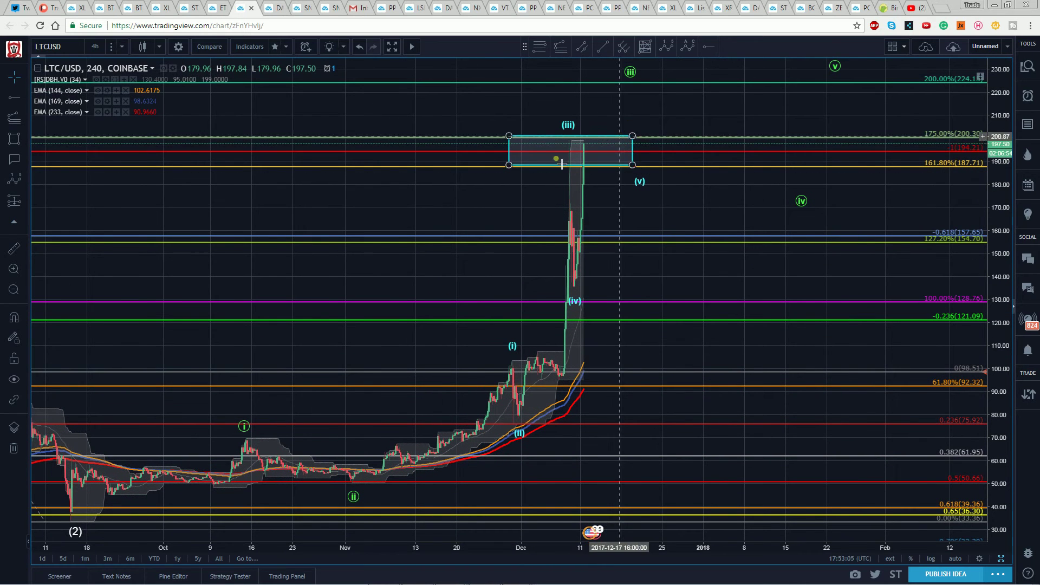
click(568, 130)
click(773, 246)
drag(1001, 206, 488, 271)
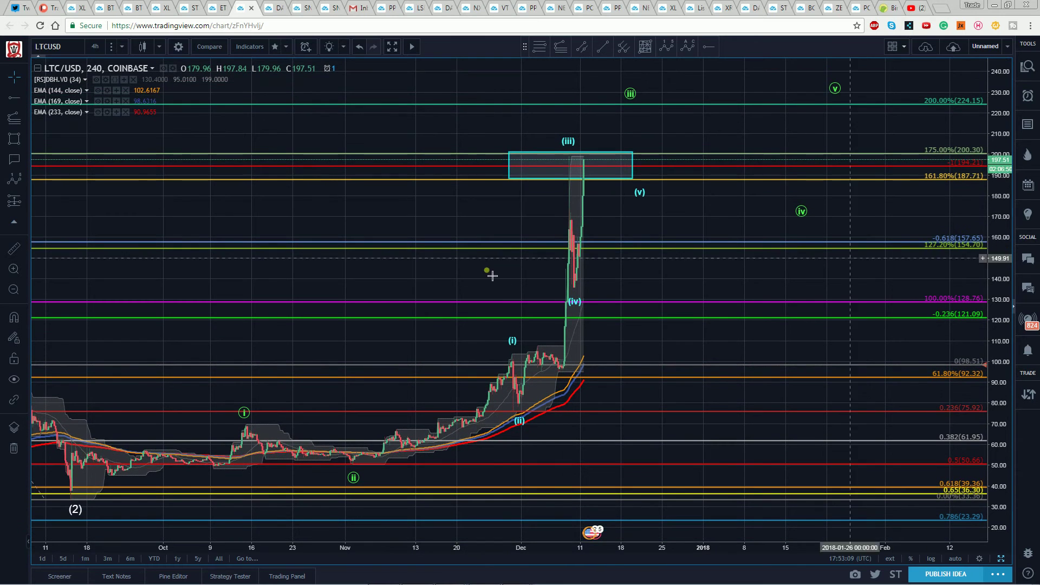
drag(474, 235, 515, 241)
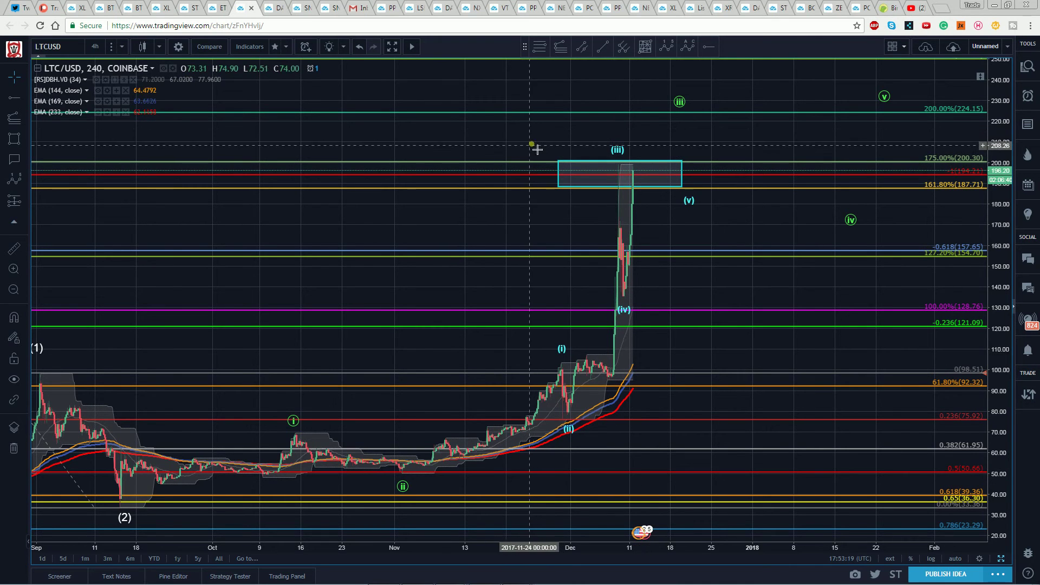
mouse_move(688, 200)
mouse_down()
mouse_move(687, 84)
mouse_move(673, 79)
mouse_move(684, 95)
mouse_move(697, 80)
mouse_up()
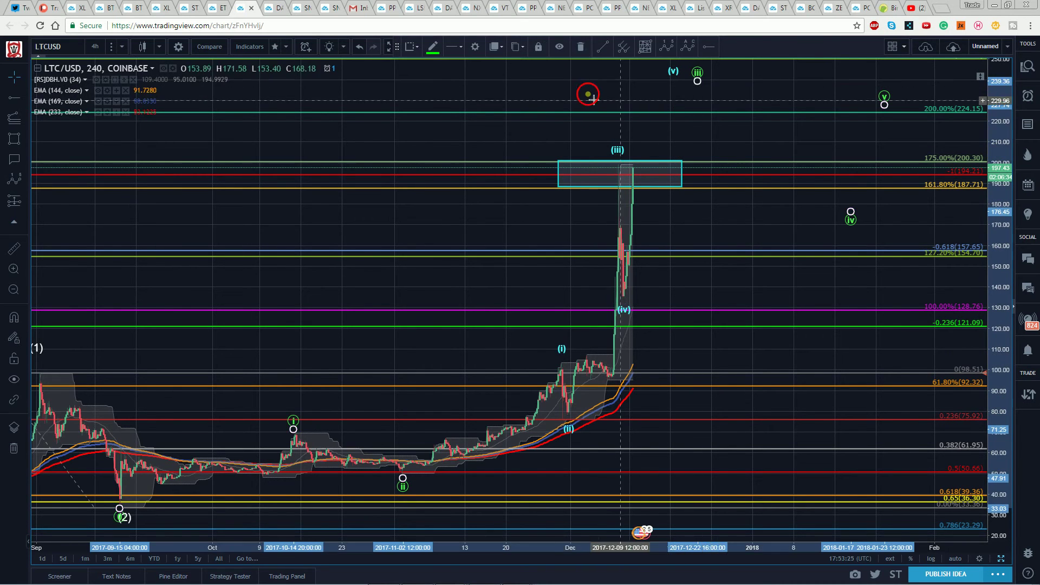
click(594, 103)
drag(562, 551, 580, 549)
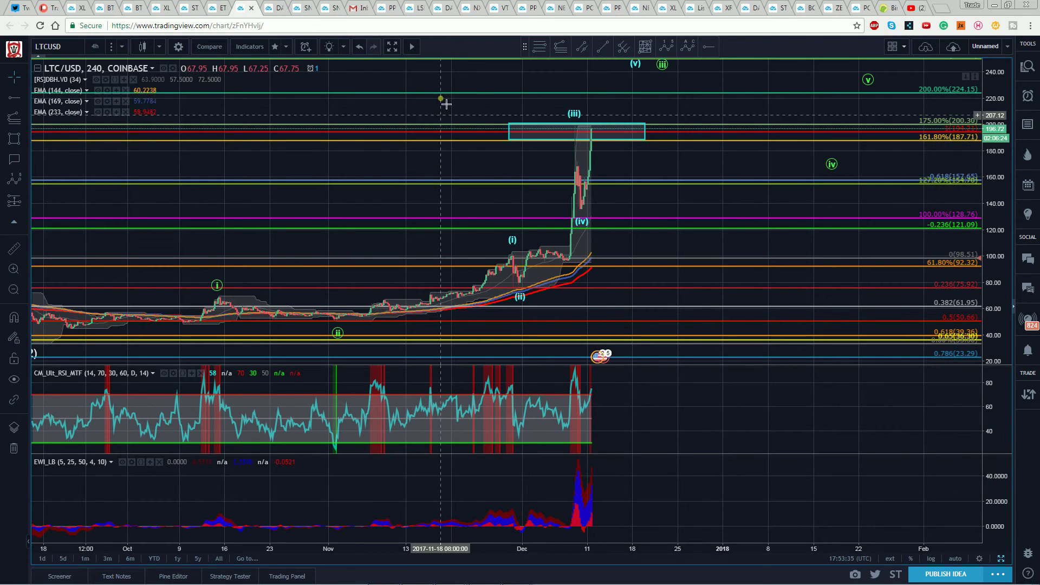
Step: Collapse the RSI/EWI panes and raise cyan (iii) to about 219.89 and (v) to 243.15
double_click(465, 165)
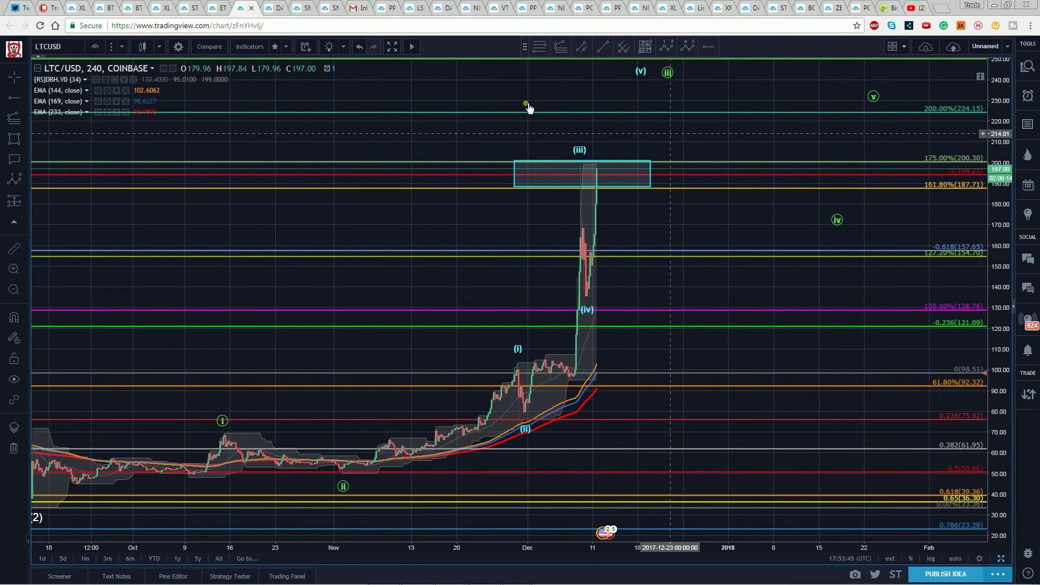
scroll(493, 97, right, 2)
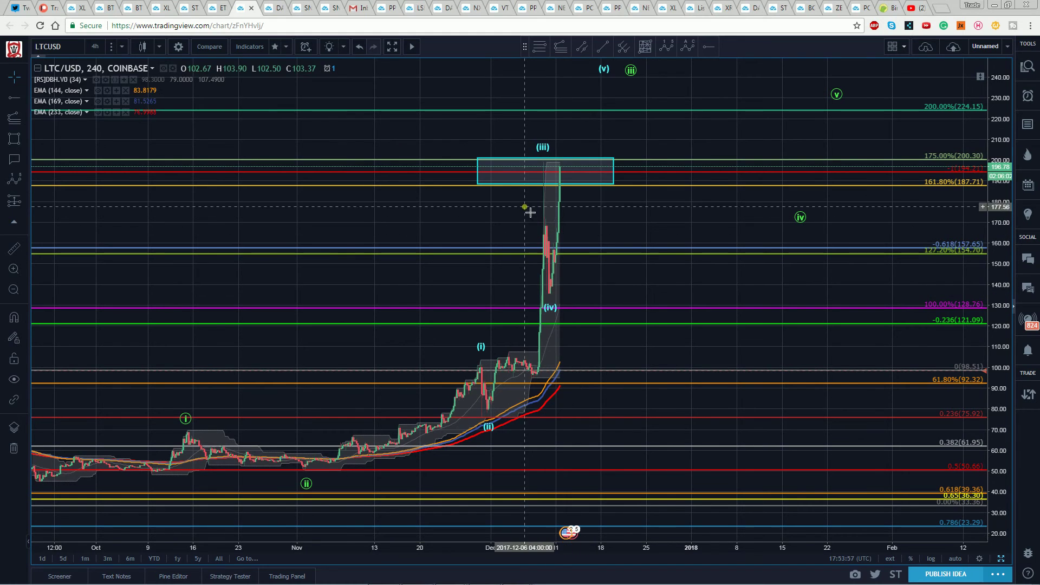
drag(545, 153, 565, 126)
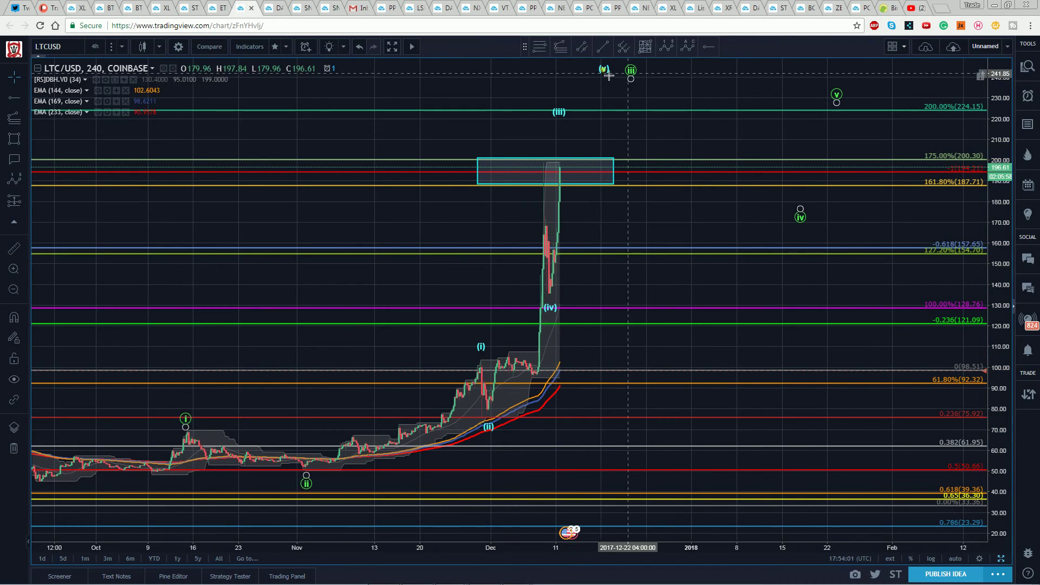
drag(603, 76, 650, 75)
click(522, 92)
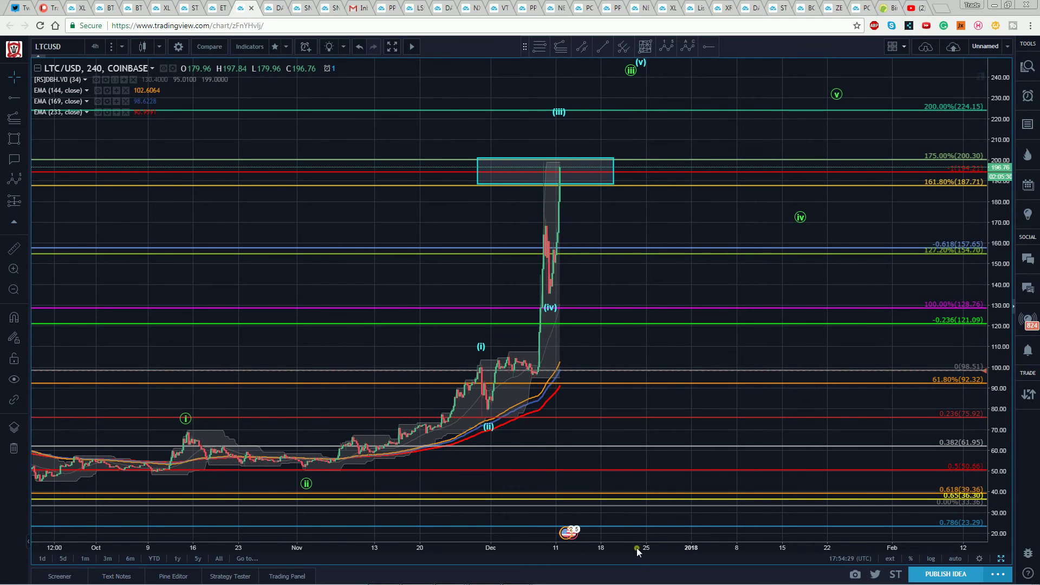
Step: Zoom out and pan to show waves (1) and (2) and Fibonacci levels up to 253.35
scroll(638, 548, down, 3)
scroll(623, 547, down, 2)
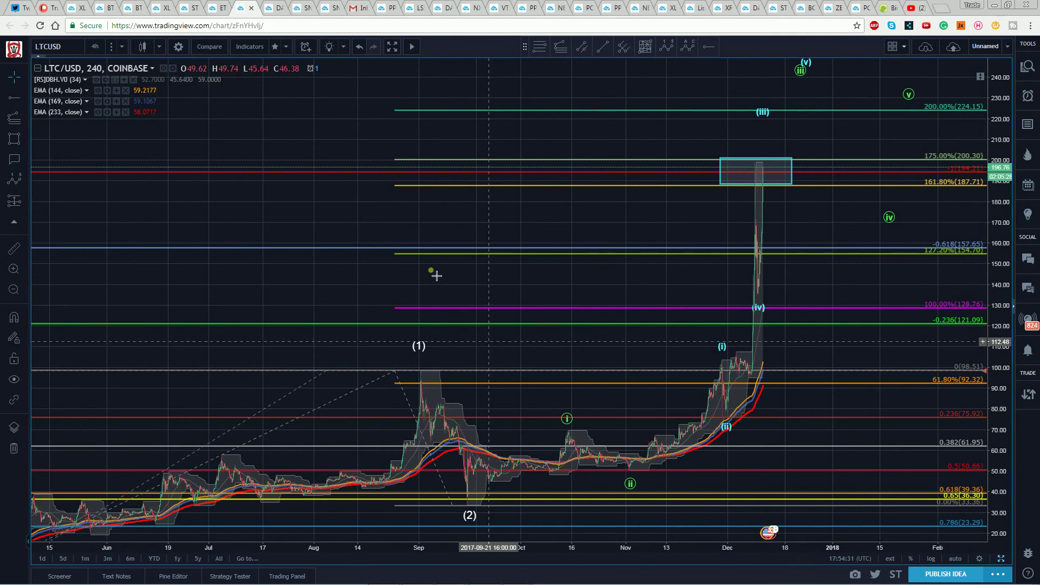
drag(397, 228, 258, 212)
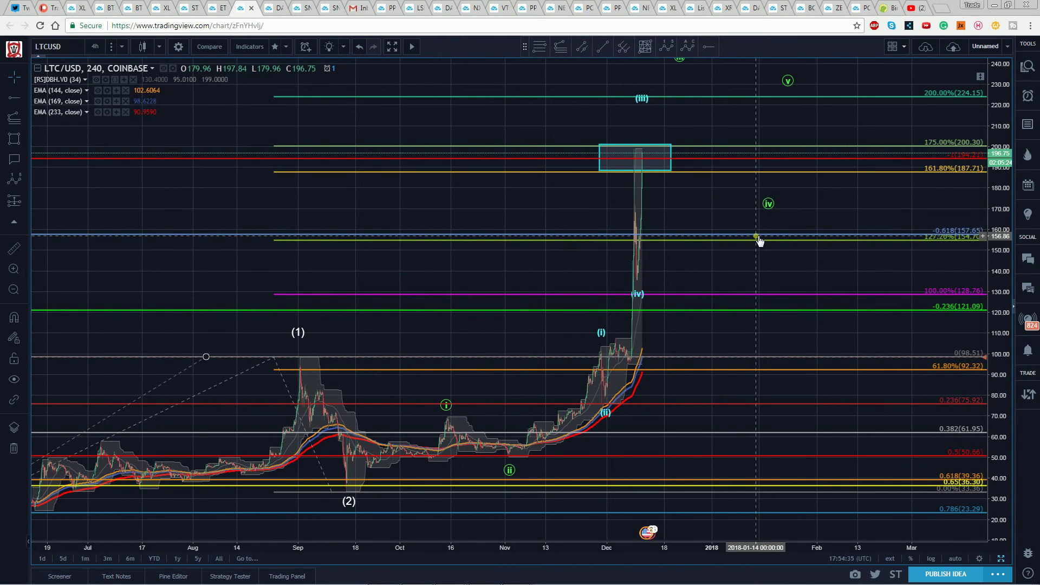
click(640, 296)
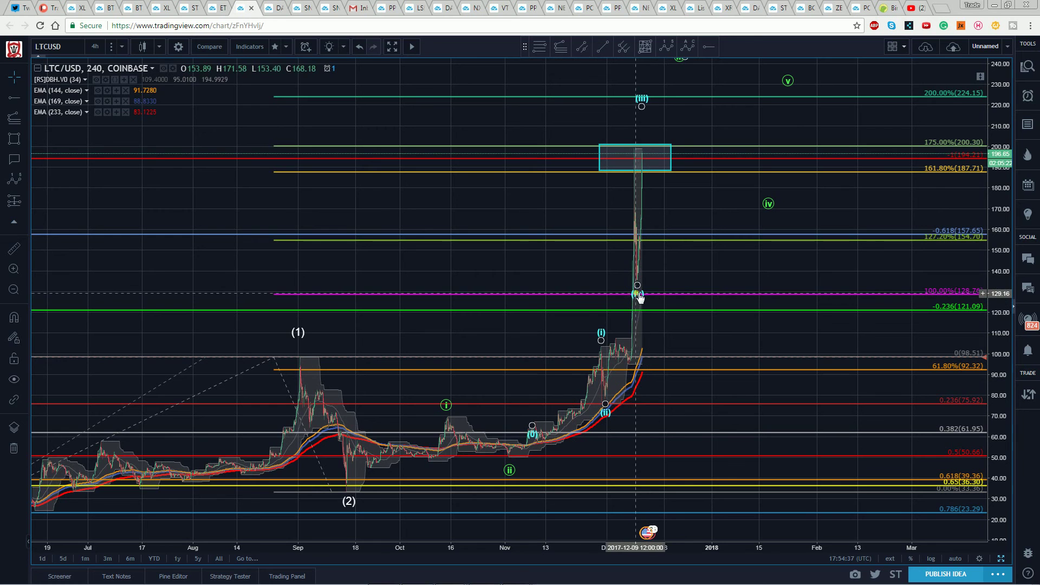
click(548, 221)
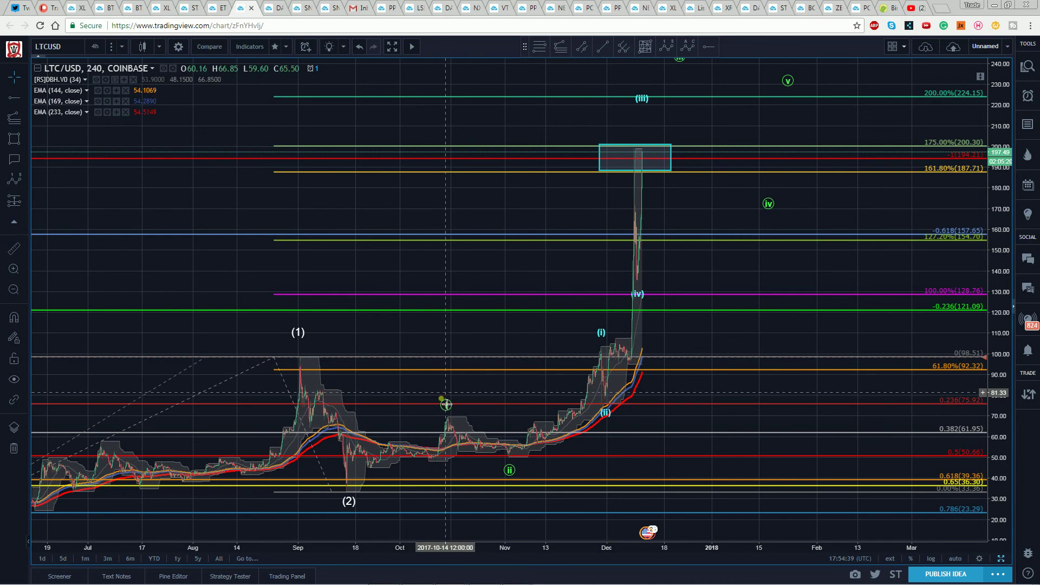
drag(490, 213, 471, 213)
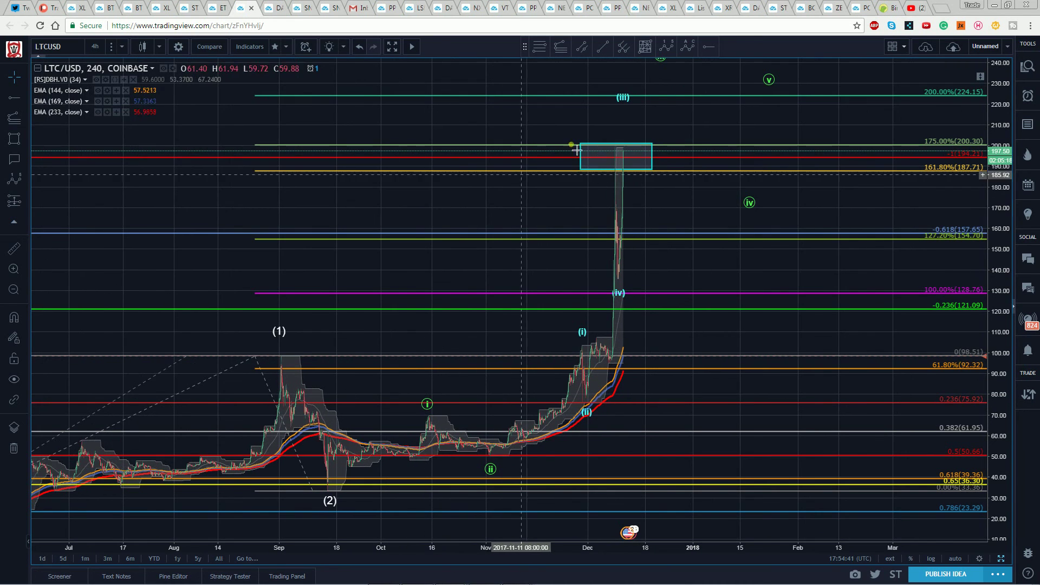
drag(1009, 115, 1019, 162)
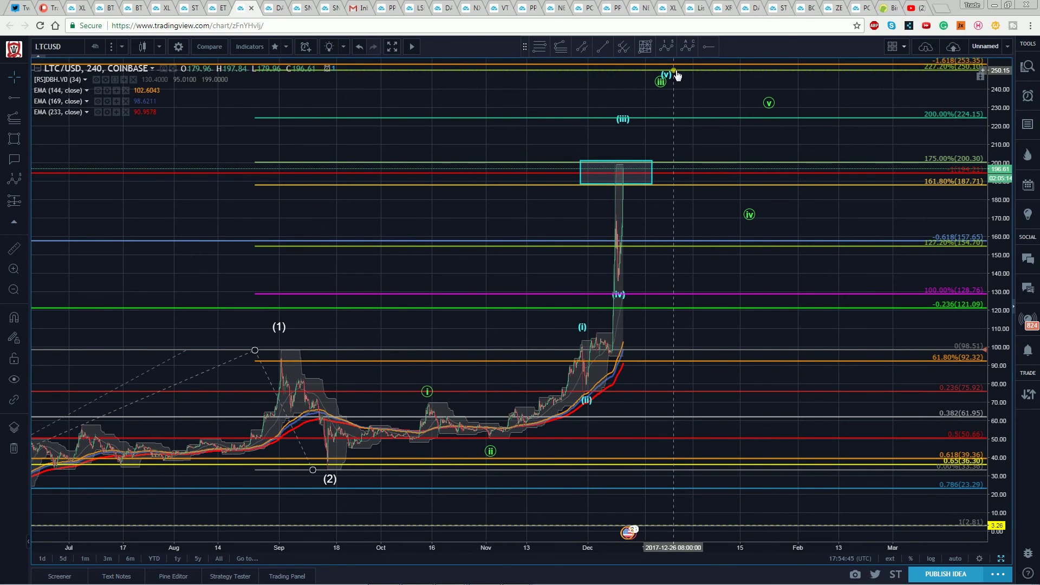
drag(522, 102, 479, 114)
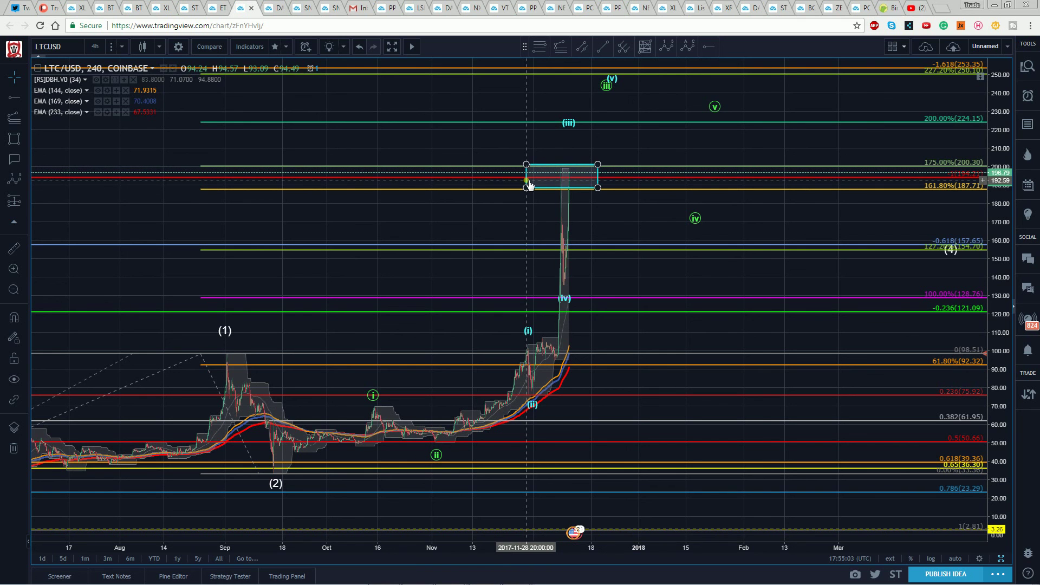
Step: Lower the green wave iv to the -0.618 Fibonacci extension at 157.65
click(479, 164)
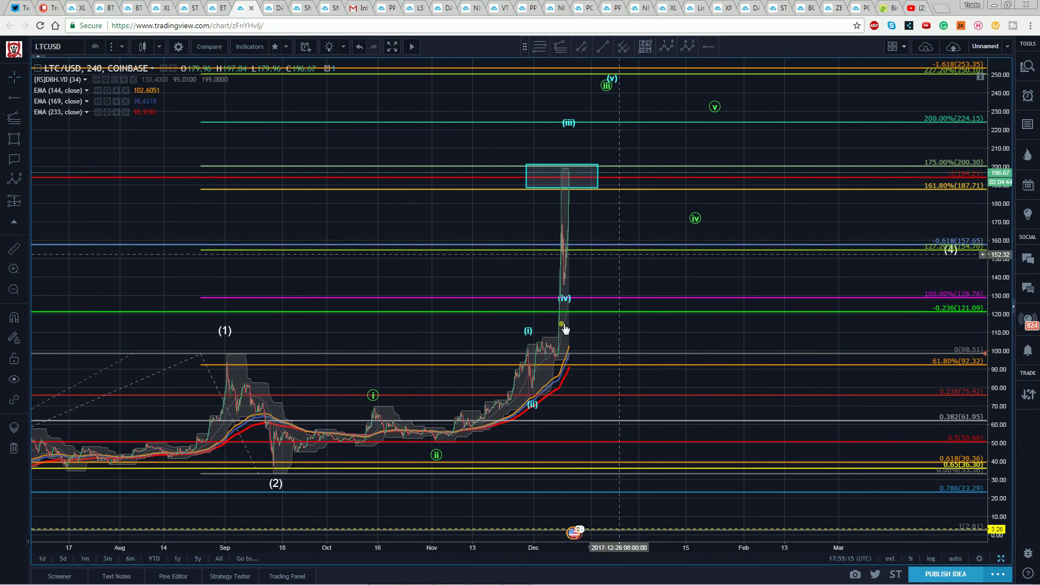
drag(696, 218, 685, 235)
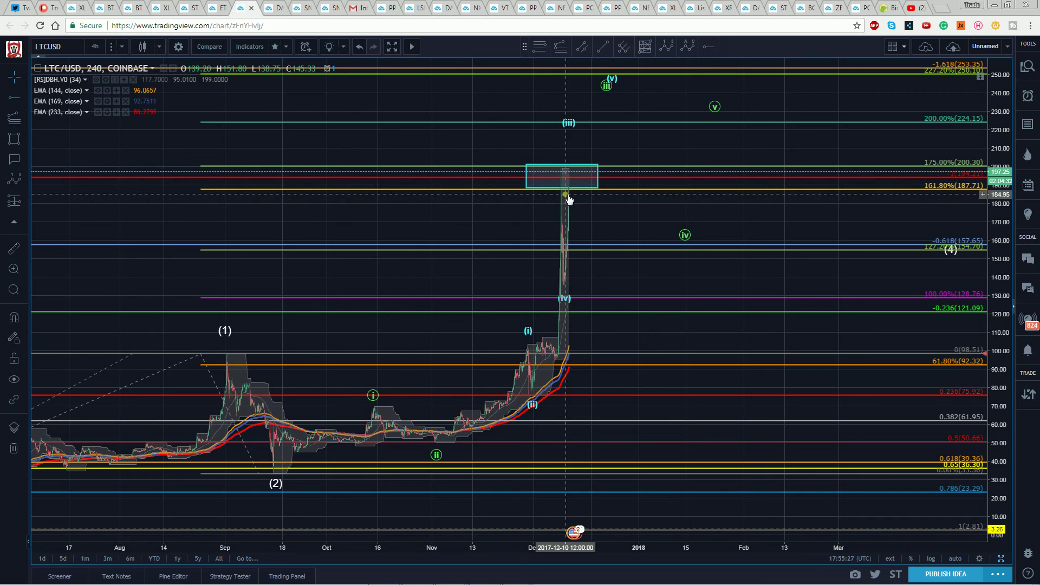
drag(1000, 137, 1000, 152)
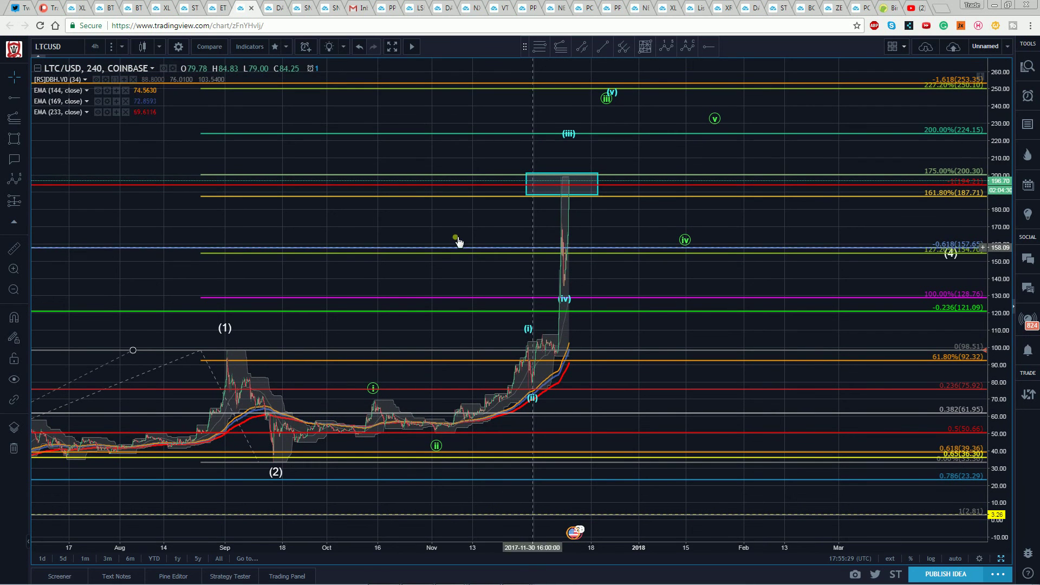
drag(429, 232, 536, 229)
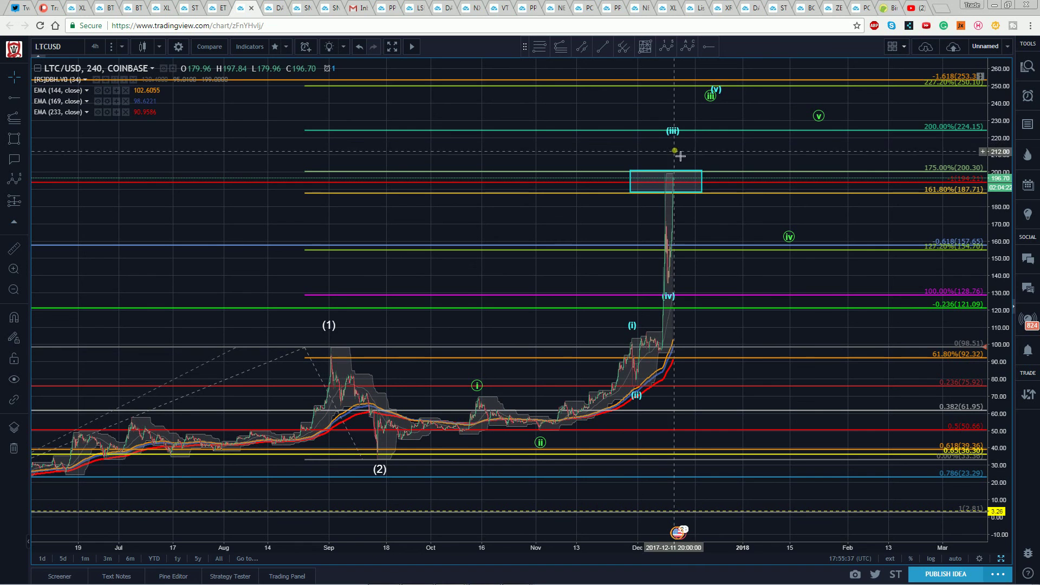
drag(1008, 111, 1011, 146)
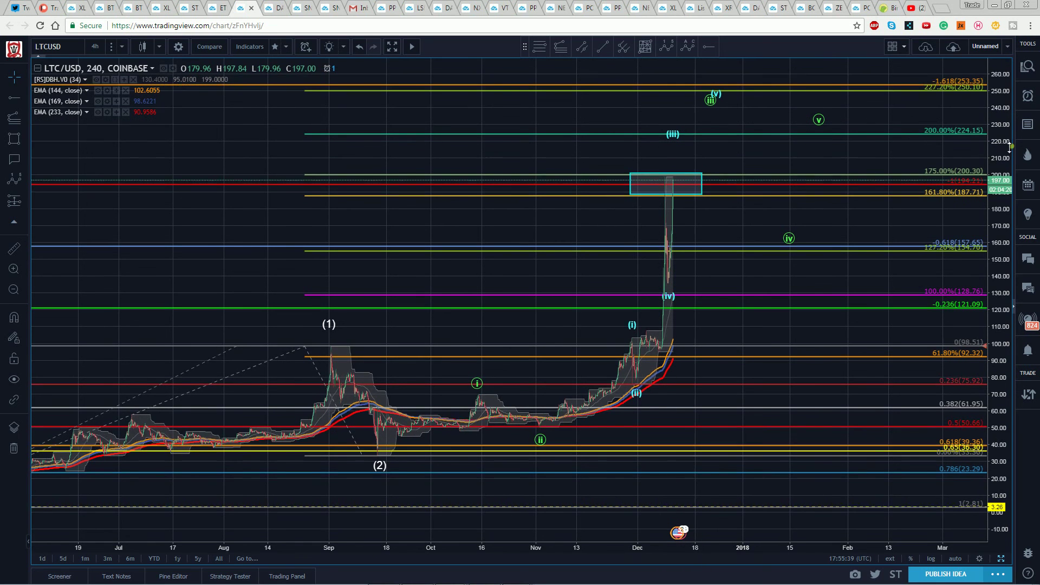
drag(502, 116, 509, 141)
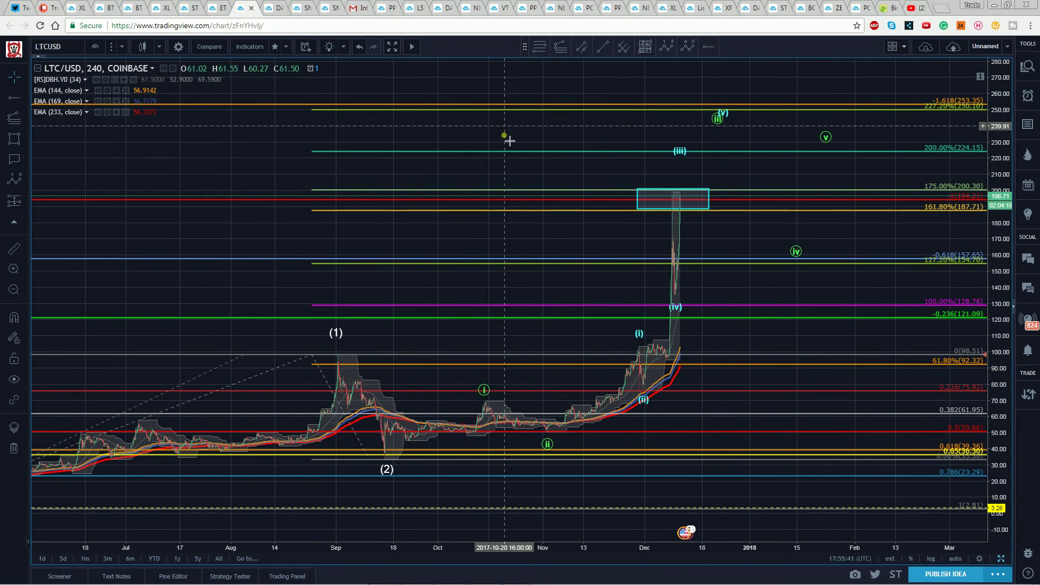